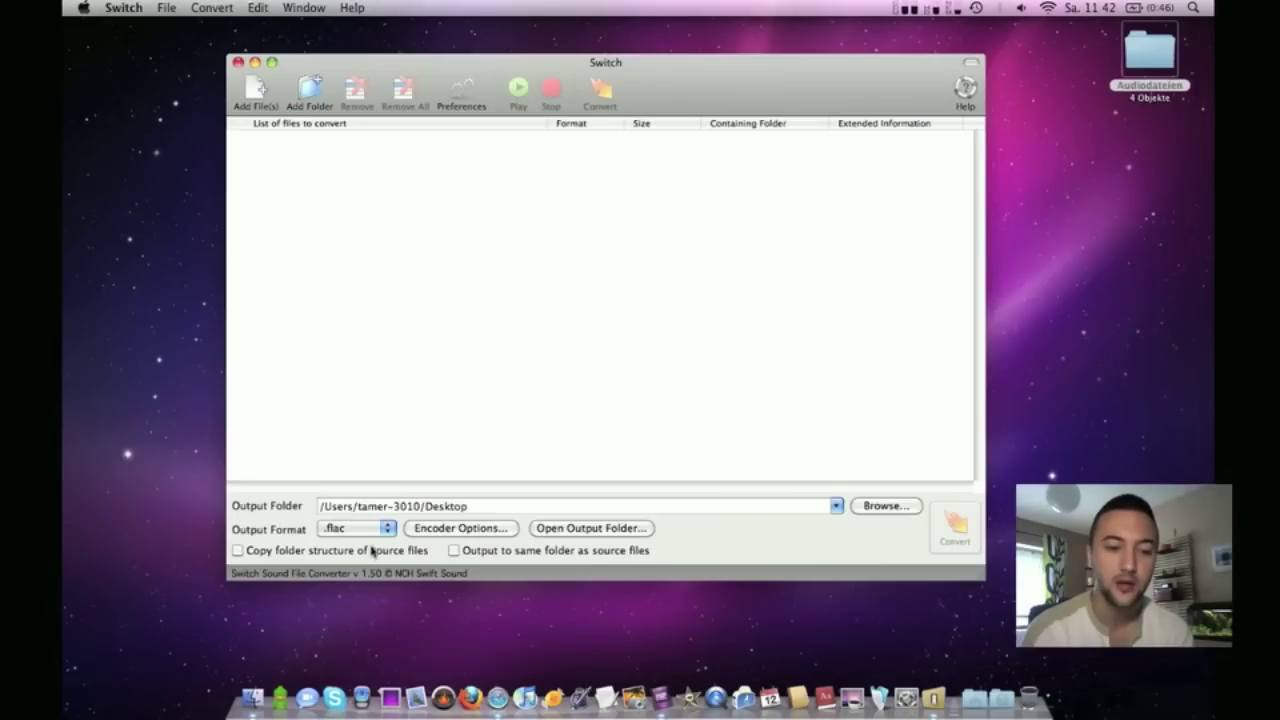
# Examine the available output formats for the conversion
pyautogui.click(362, 538)
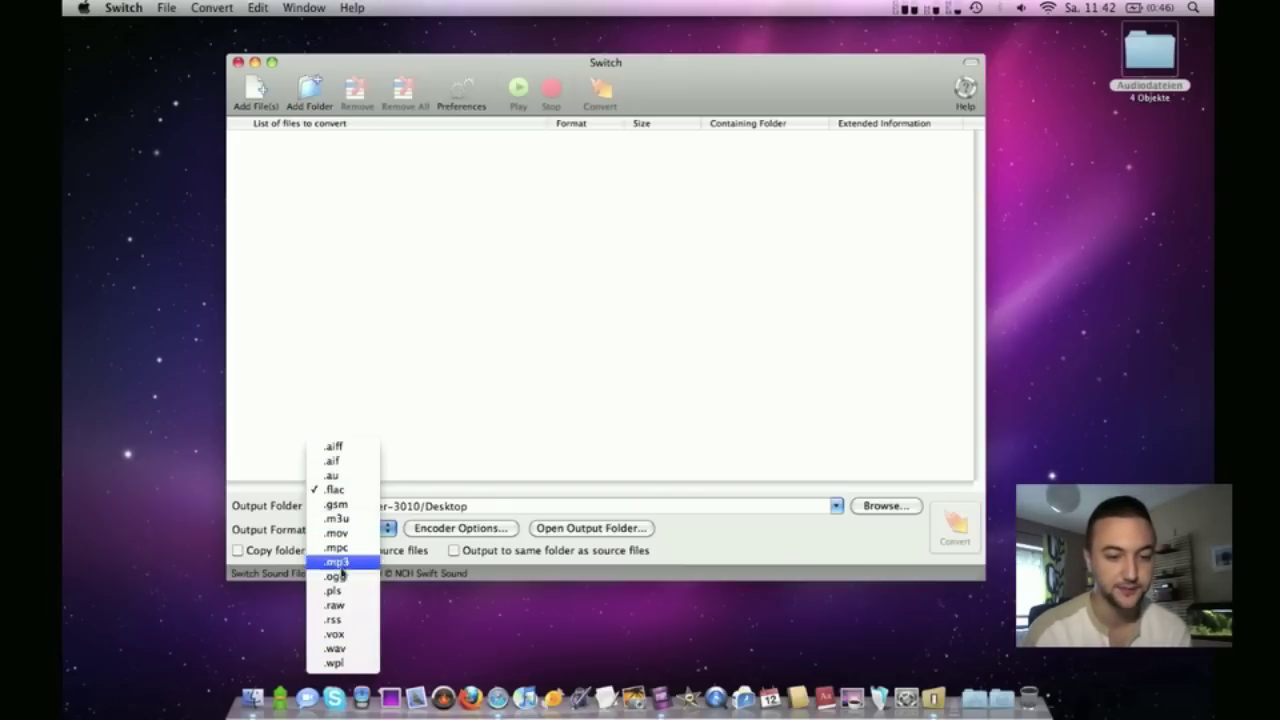
pyautogui.click(407, 422)
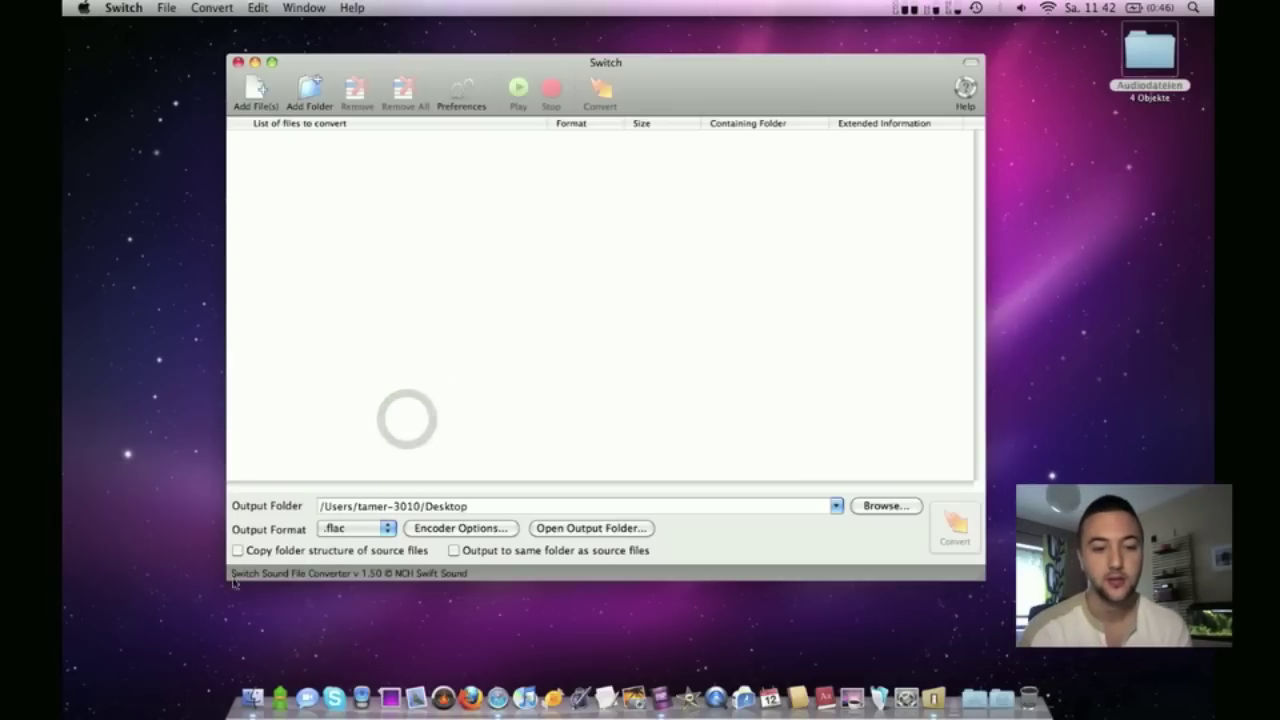
# Add 50 Cent - Come And Go.mp3 from the desktop's Audiodateien folder to the list of files to convert
pyautogui.doubleClick(1158, 66)
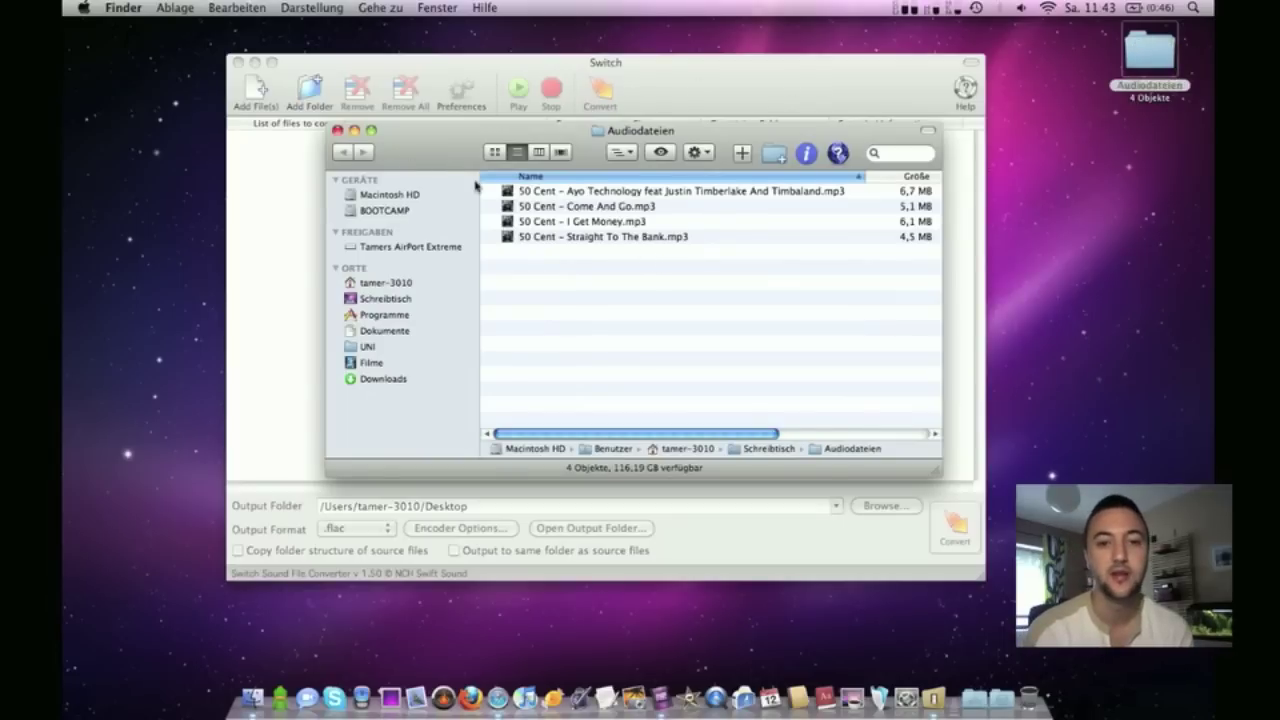
pyautogui.moveTo(446, 150); pyautogui.dragTo(619, 235)
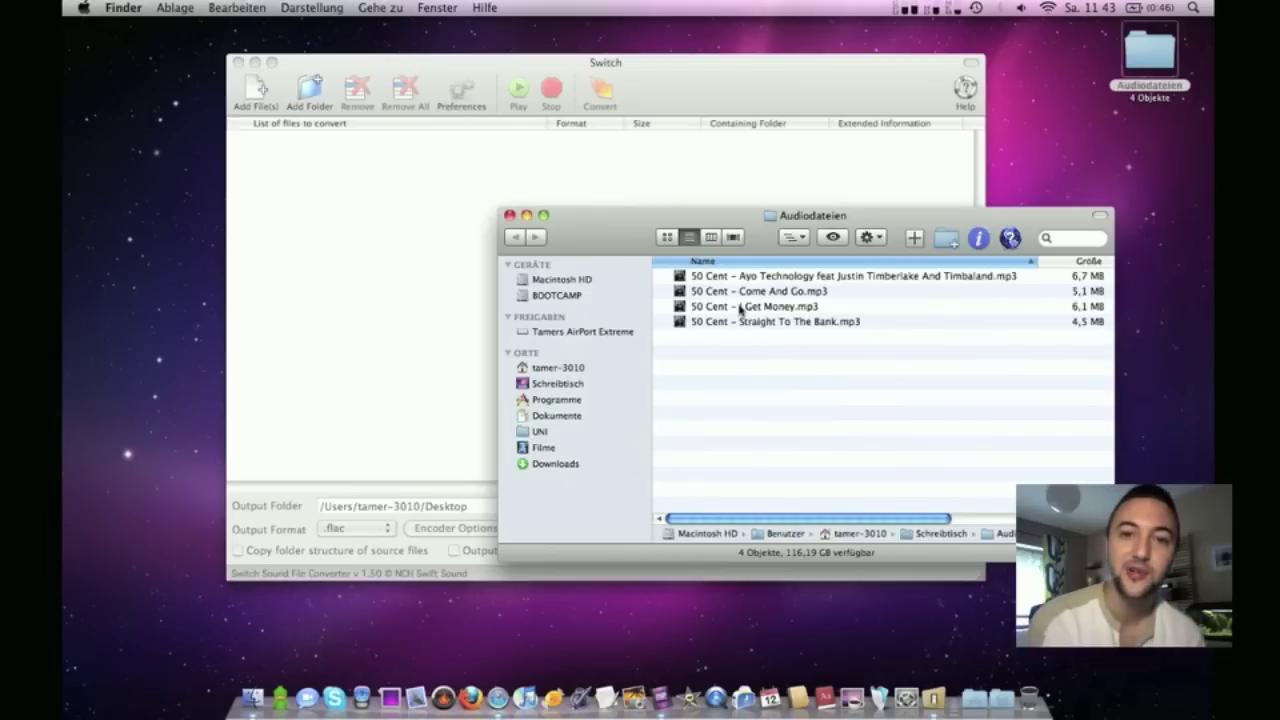
pyautogui.moveTo(762, 295); pyautogui.dragTo(360, 171)
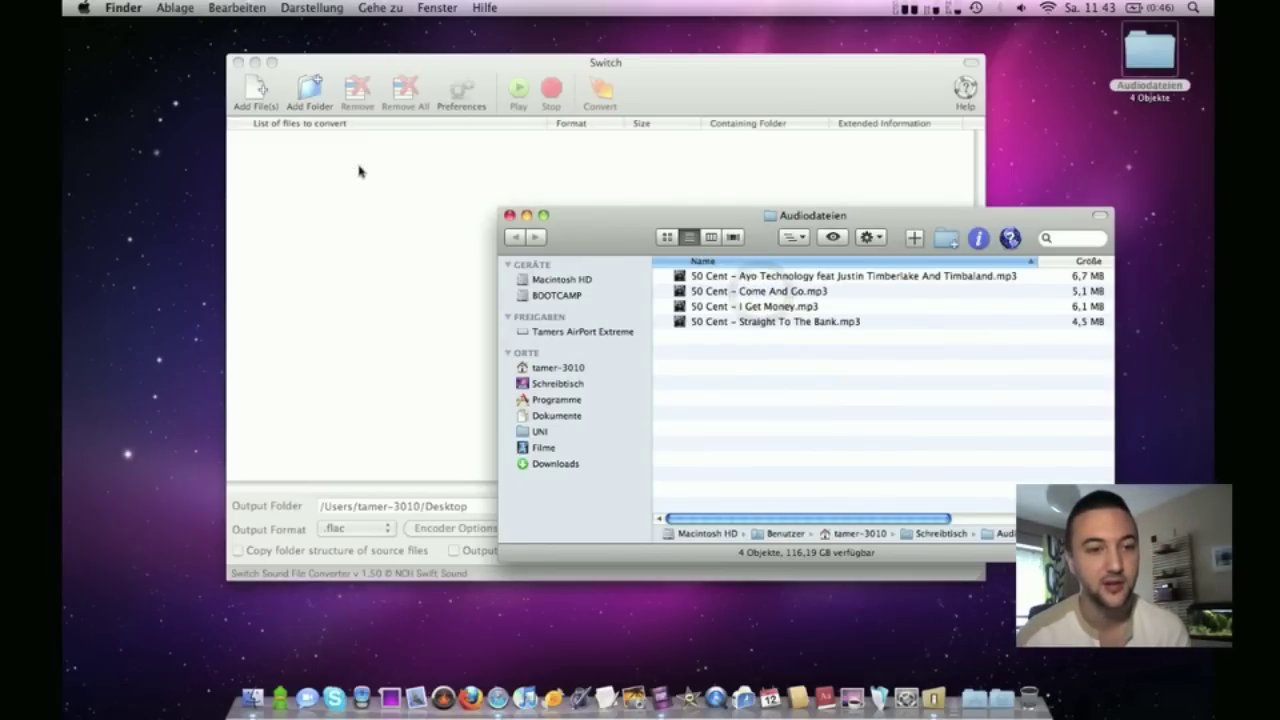
pyautogui.click(360, 171)
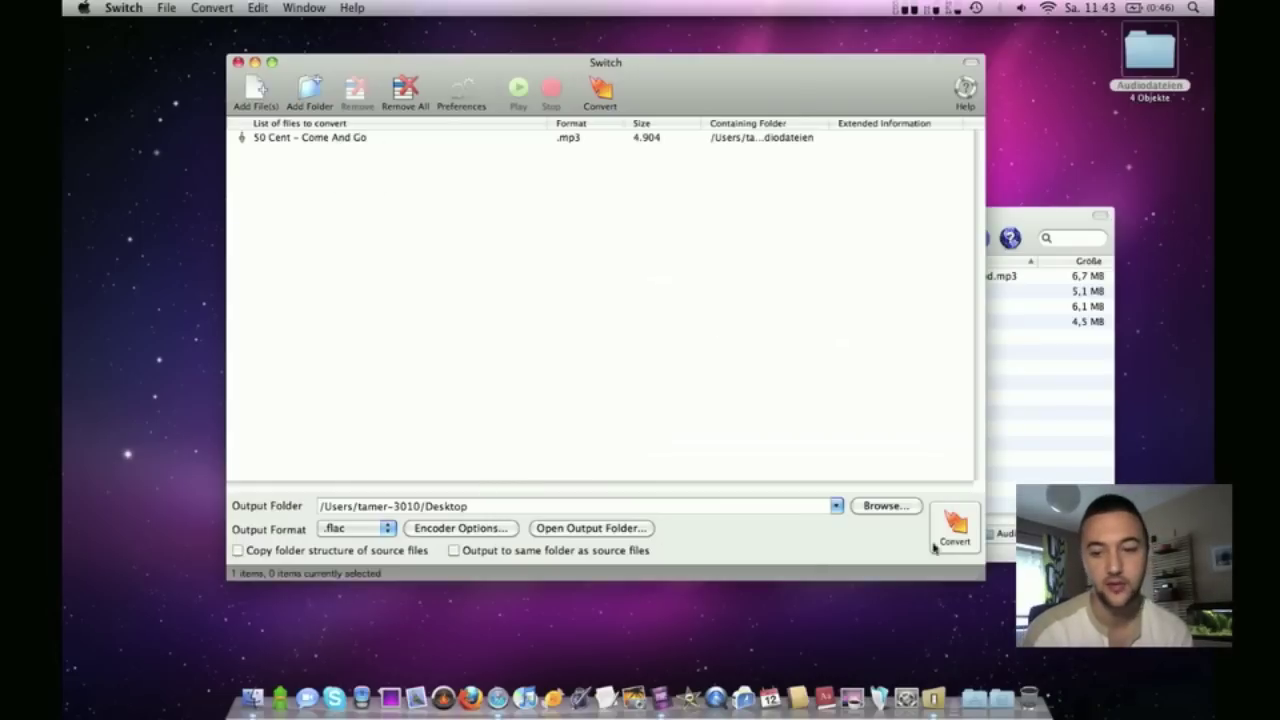
# Set the output format to .aiff and convert the listed song to the desktop
pyautogui.click(389, 529)
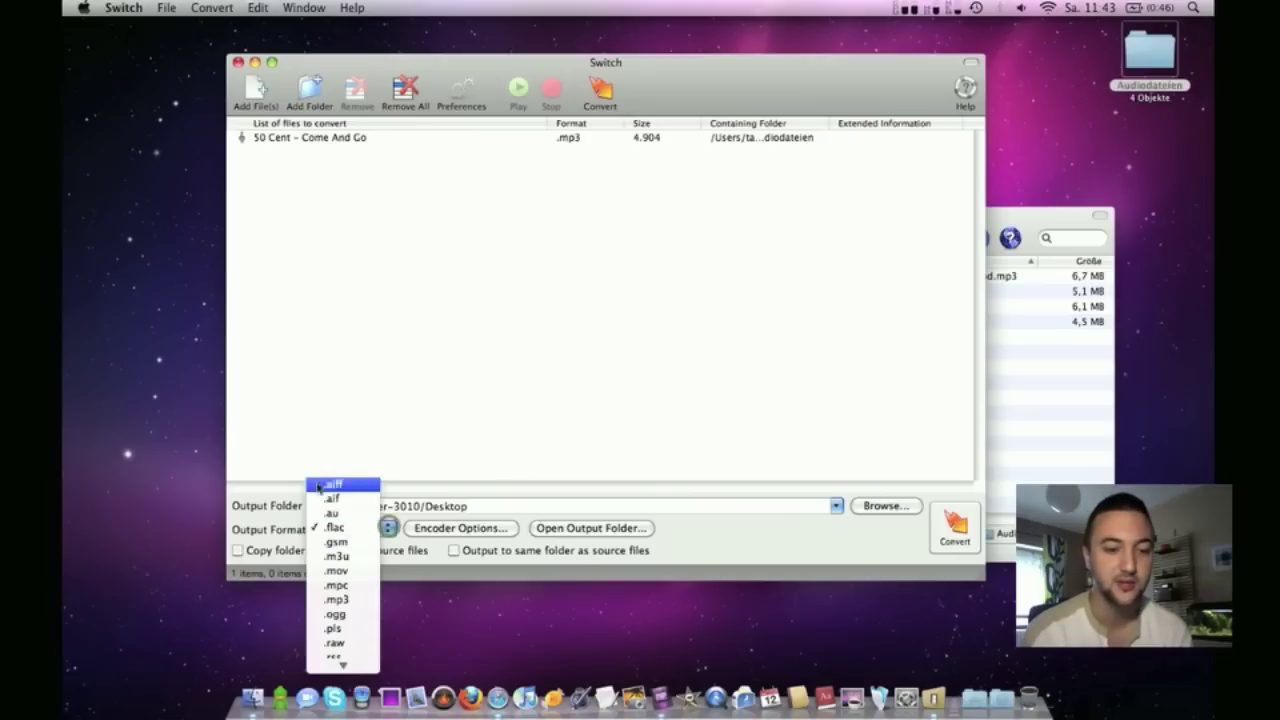
pyautogui.scroll(-3, 336, 520)
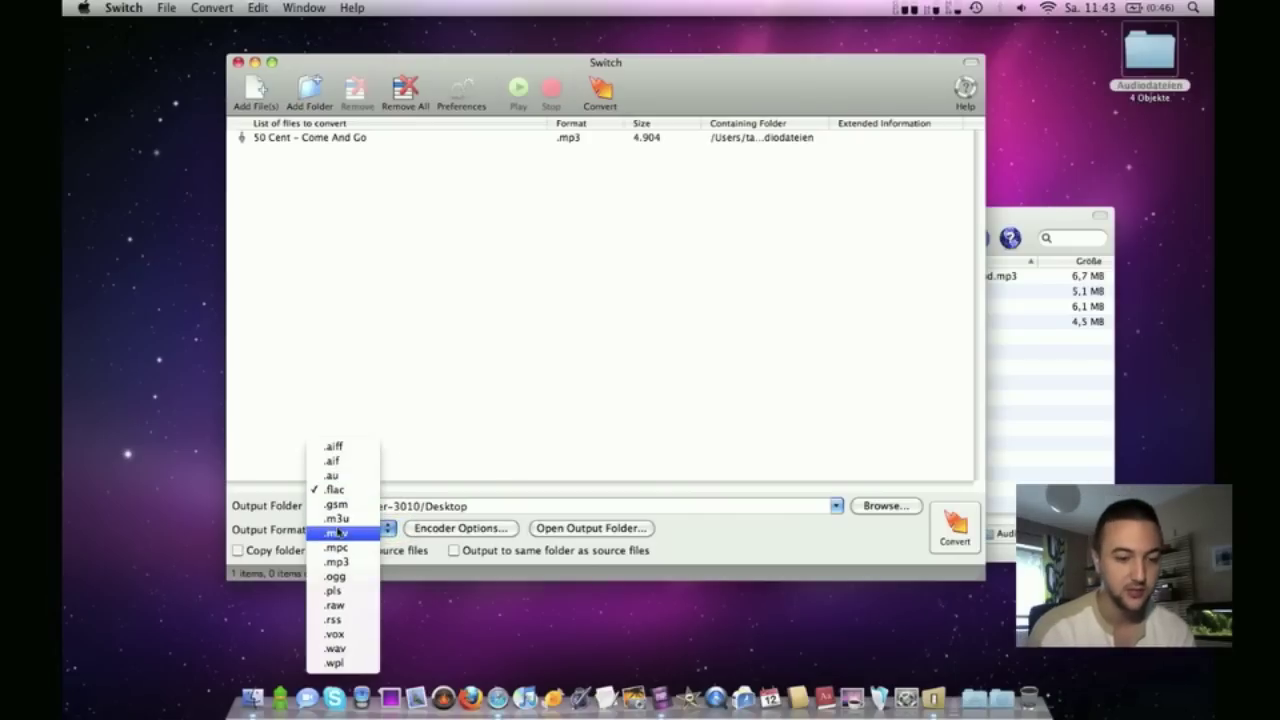
pyautogui.click(346, 447)
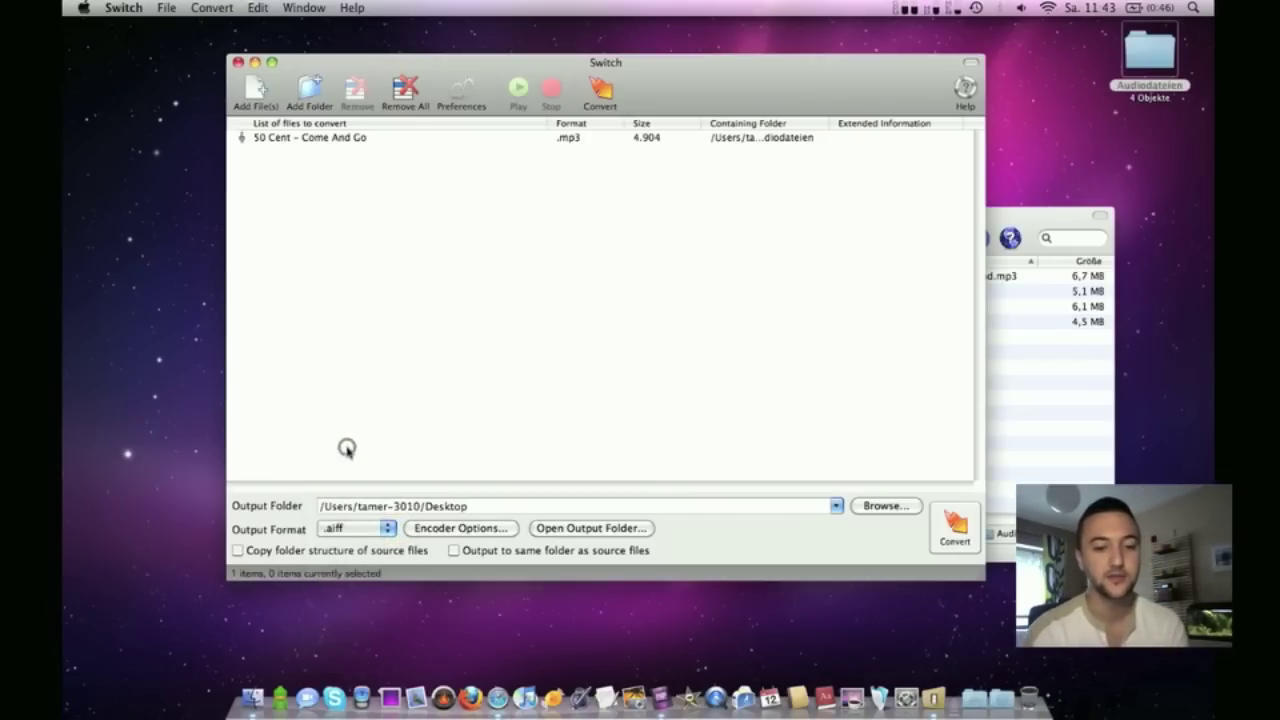
pyautogui.click(956, 524)
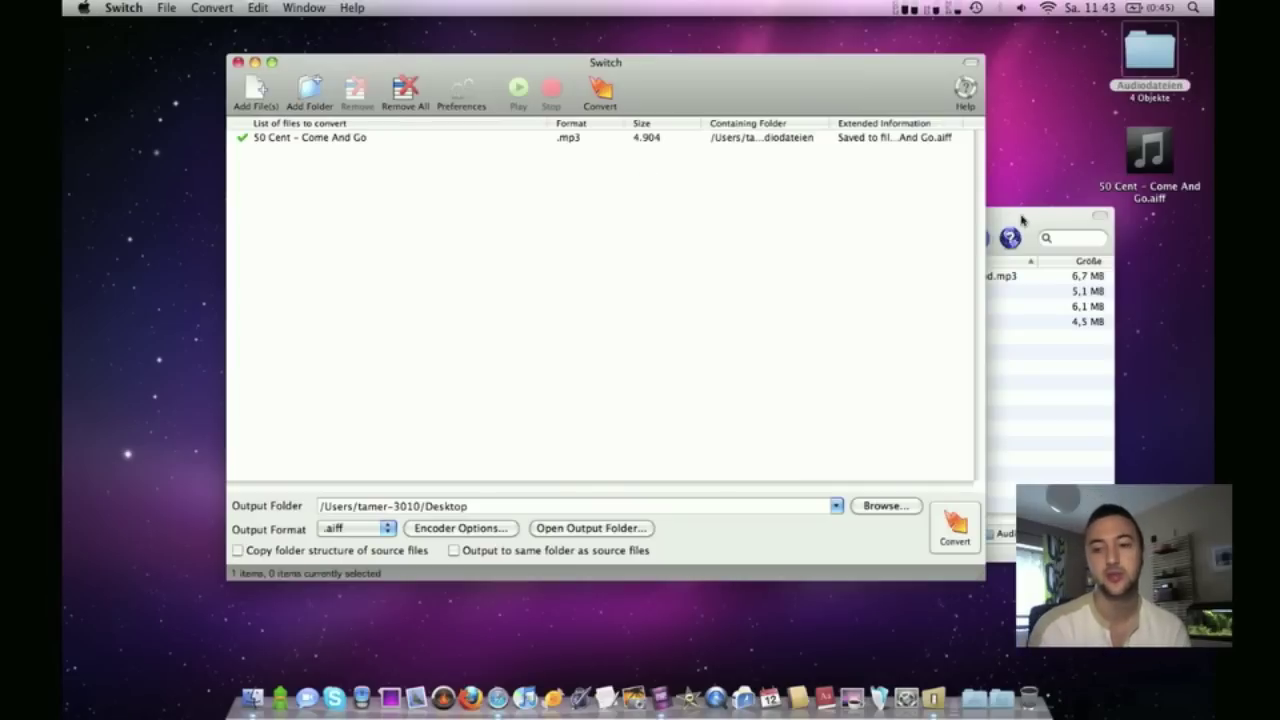
# Check the converted 50 Cent - Come And Go.aiff file on the desktop
pyautogui.click(1145, 148)
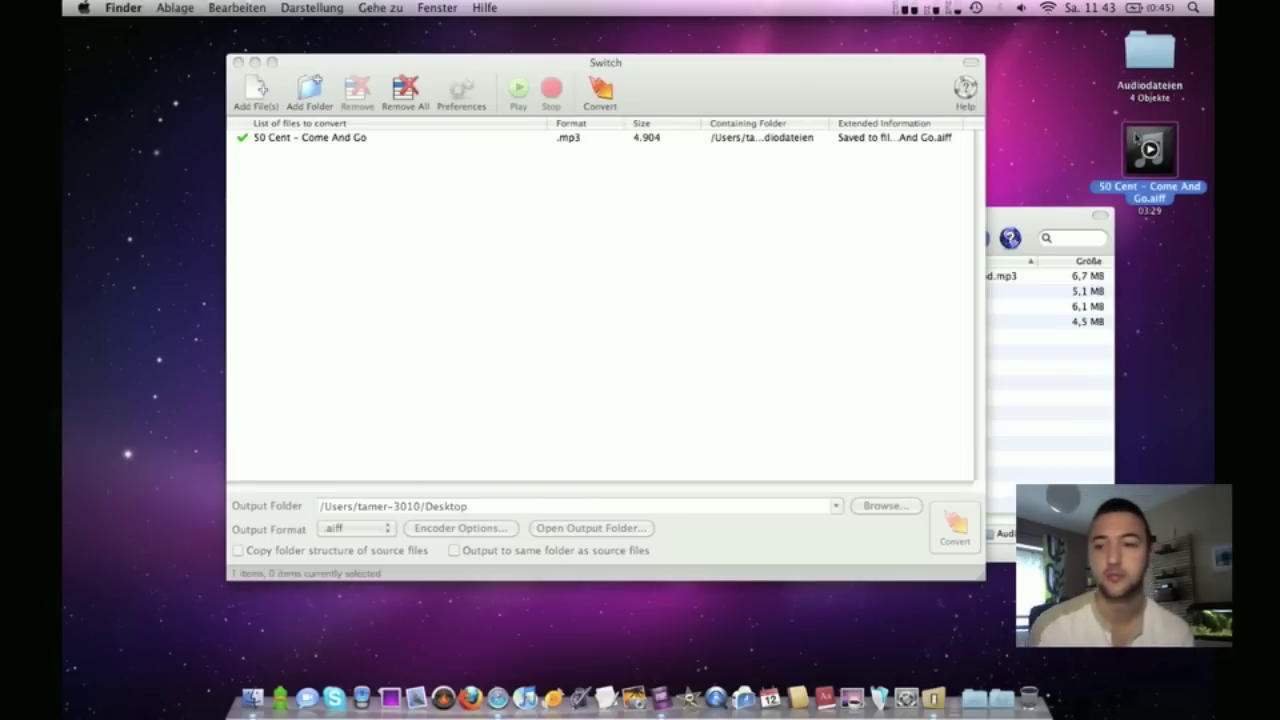
pyautogui.click(1075, 137)
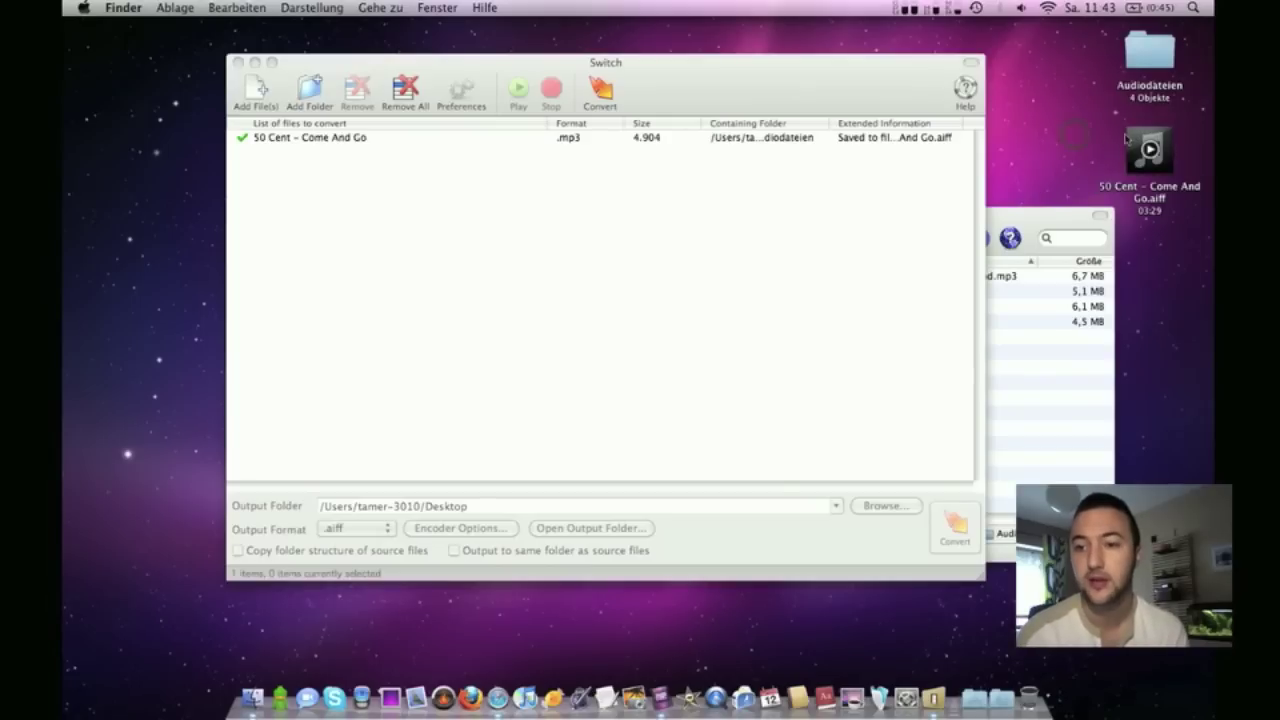
pyautogui.click(1130, 140)
pyautogui.click(1123, 128)
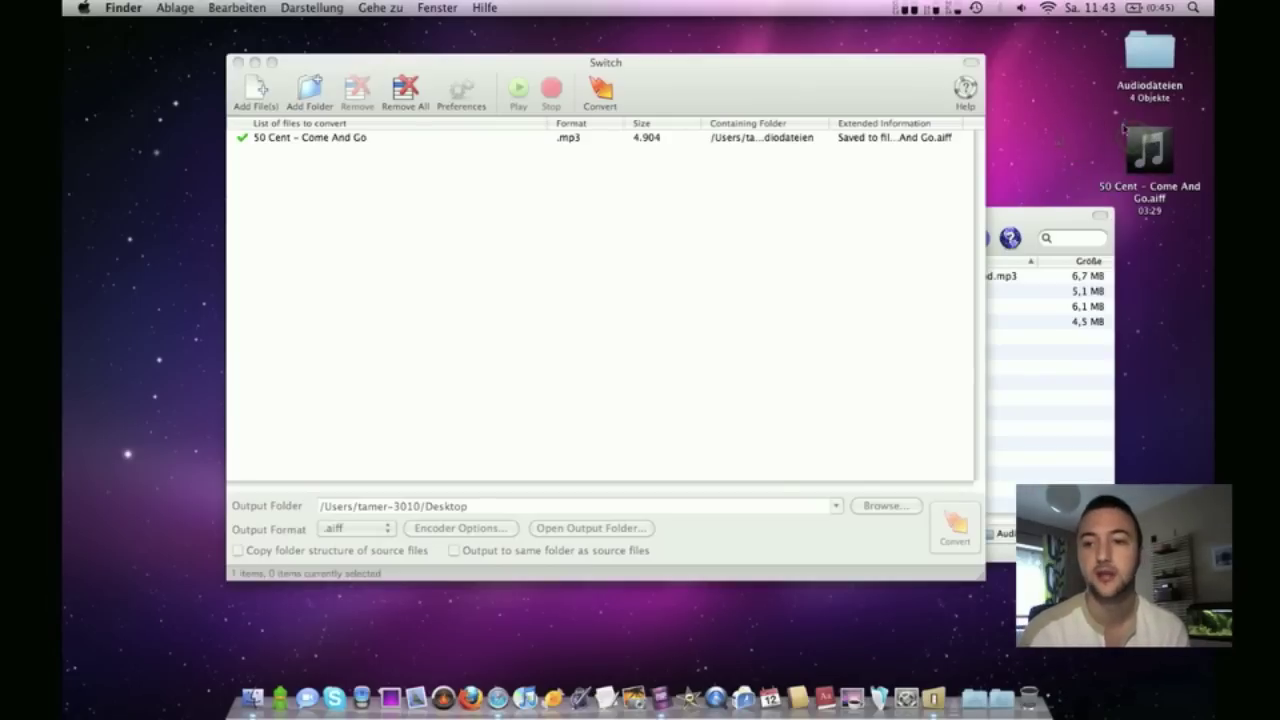
pyautogui.click(1145, 145)
pyautogui.click(1076, 142)
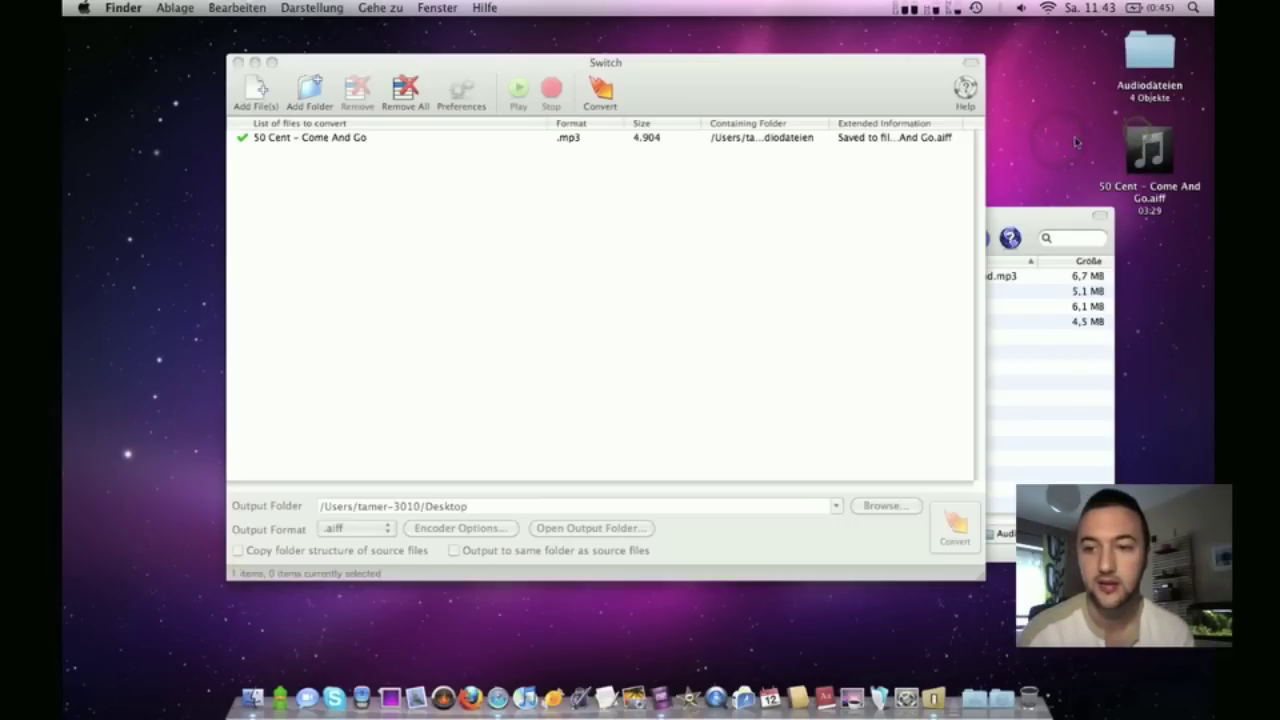
pyautogui.click(1132, 143)
pyautogui.click(683, 213)
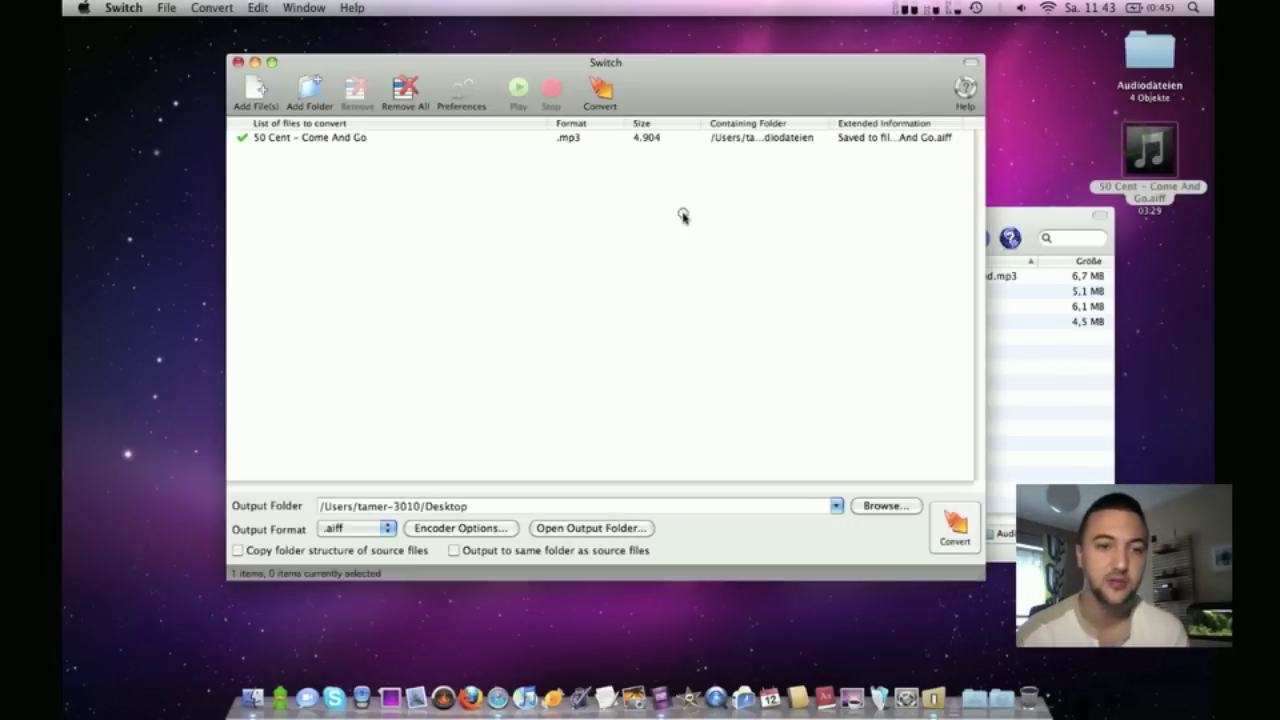
# Remove all files from the conversion list and close the Audiodateien folder window
pyautogui.click(1033, 215)
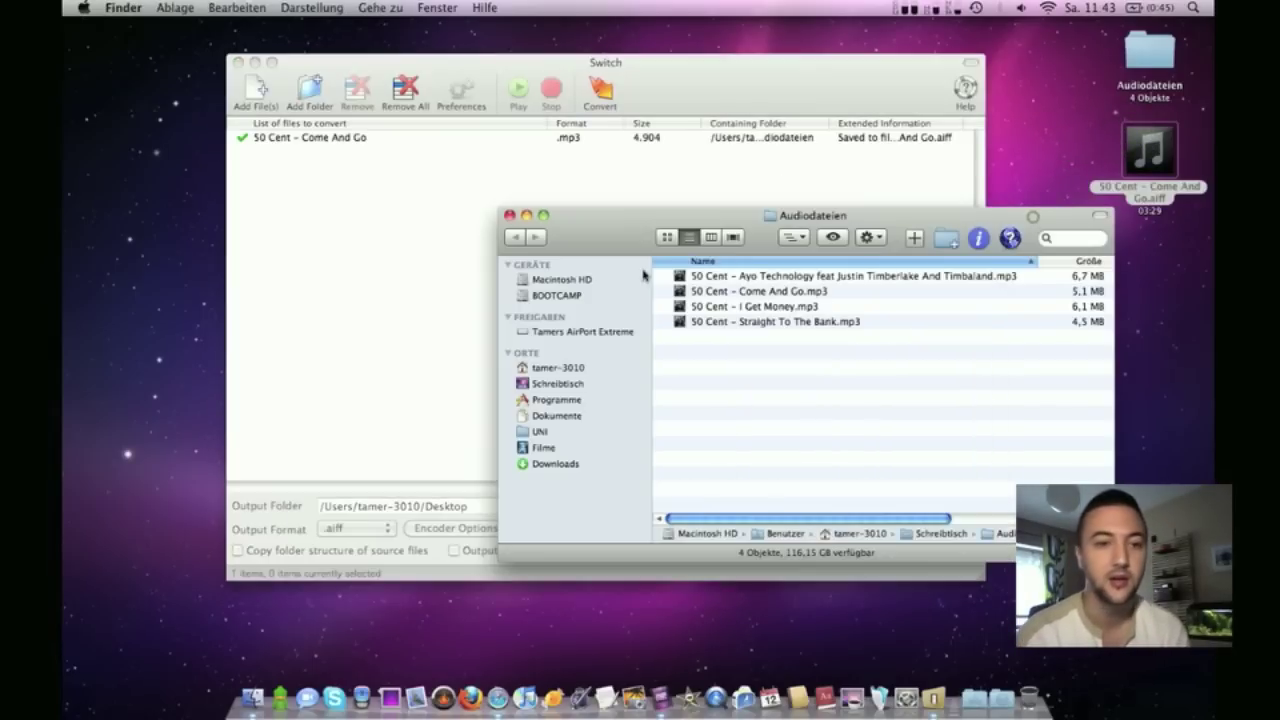
pyautogui.click(350, 258)
pyautogui.click(403, 90)
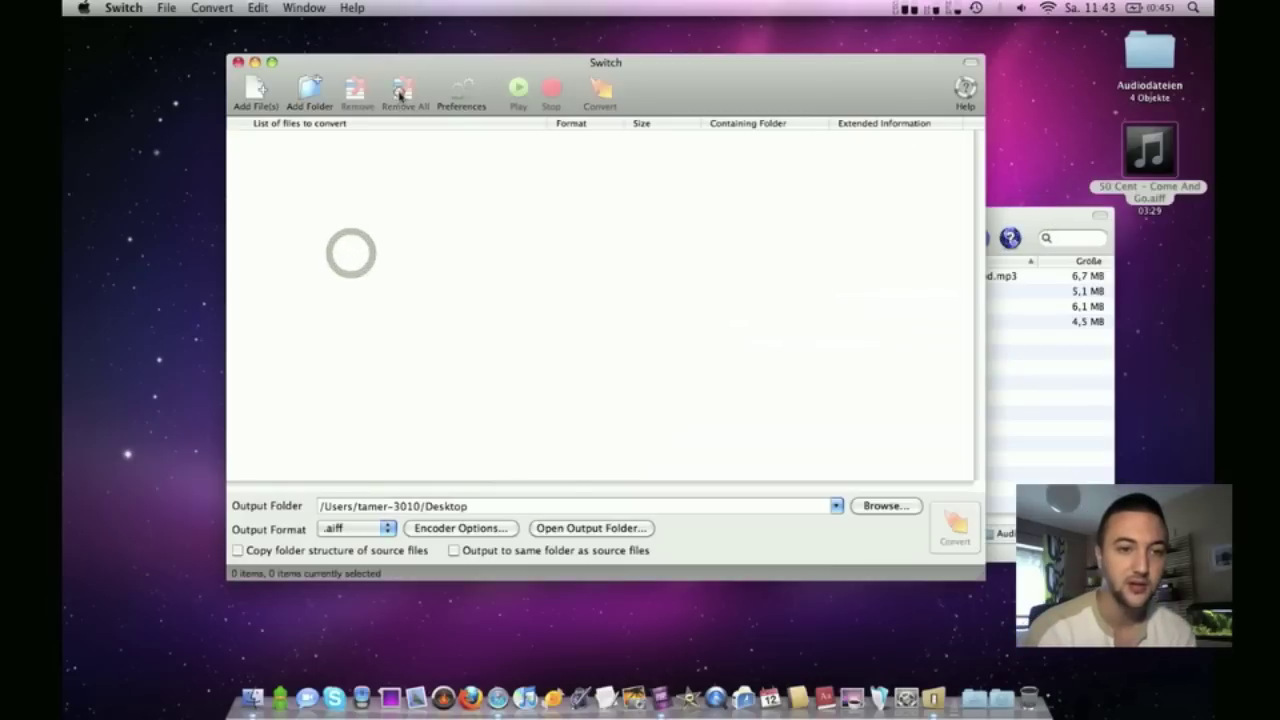
pyautogui.click(1004, 351)
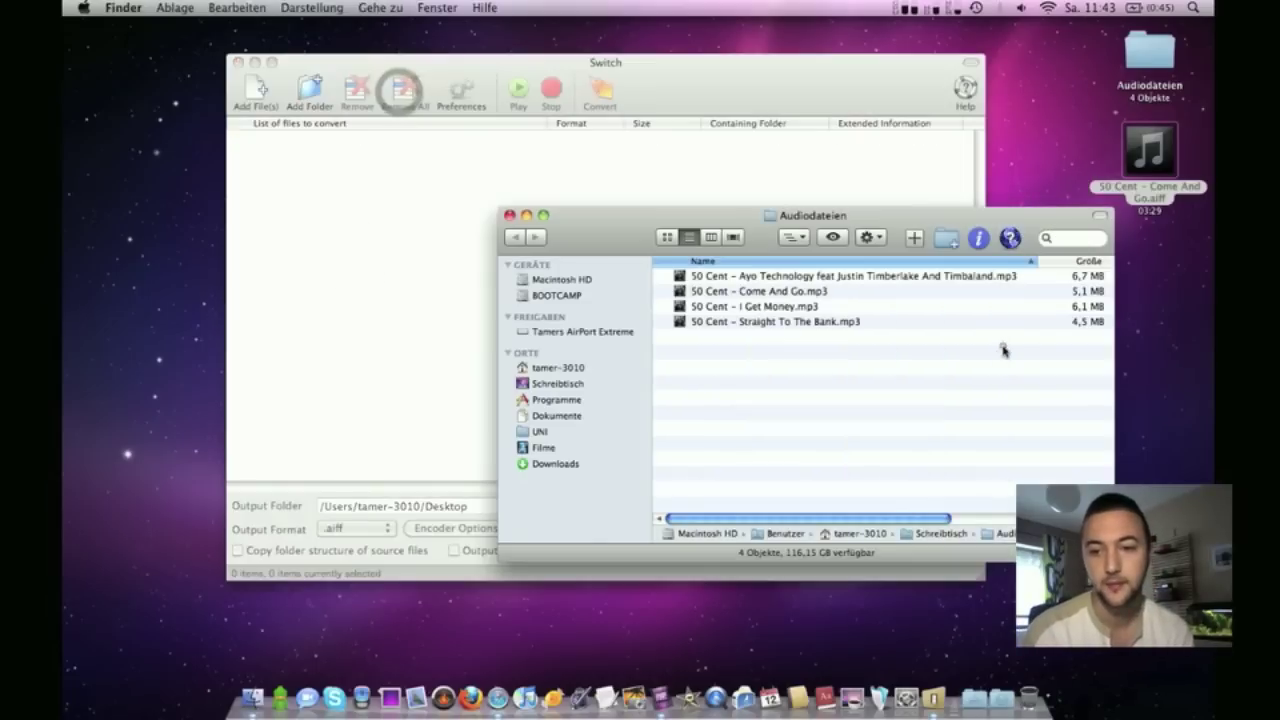
pyautogui.click(509, 217)
pyautogui.click(480, 245)
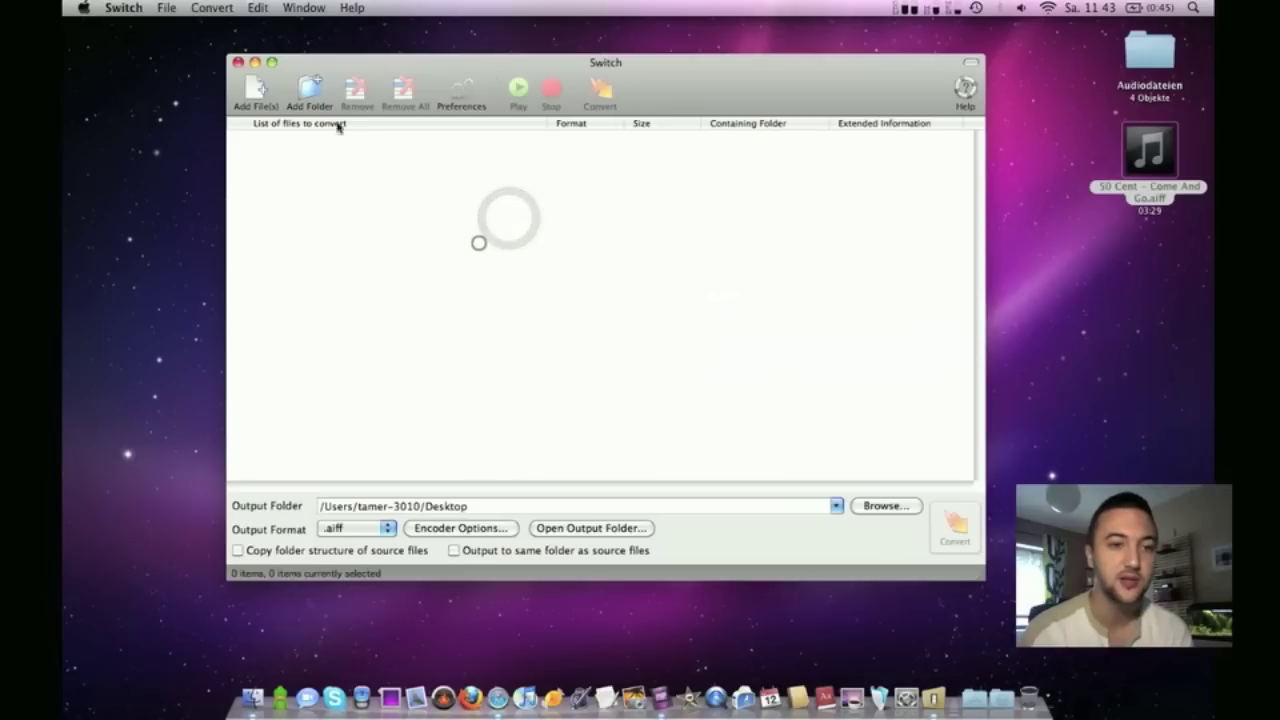
# Add the complete Audiodateien folder from the desktop to the list of files to convert
pyautogui.click(307, 88)
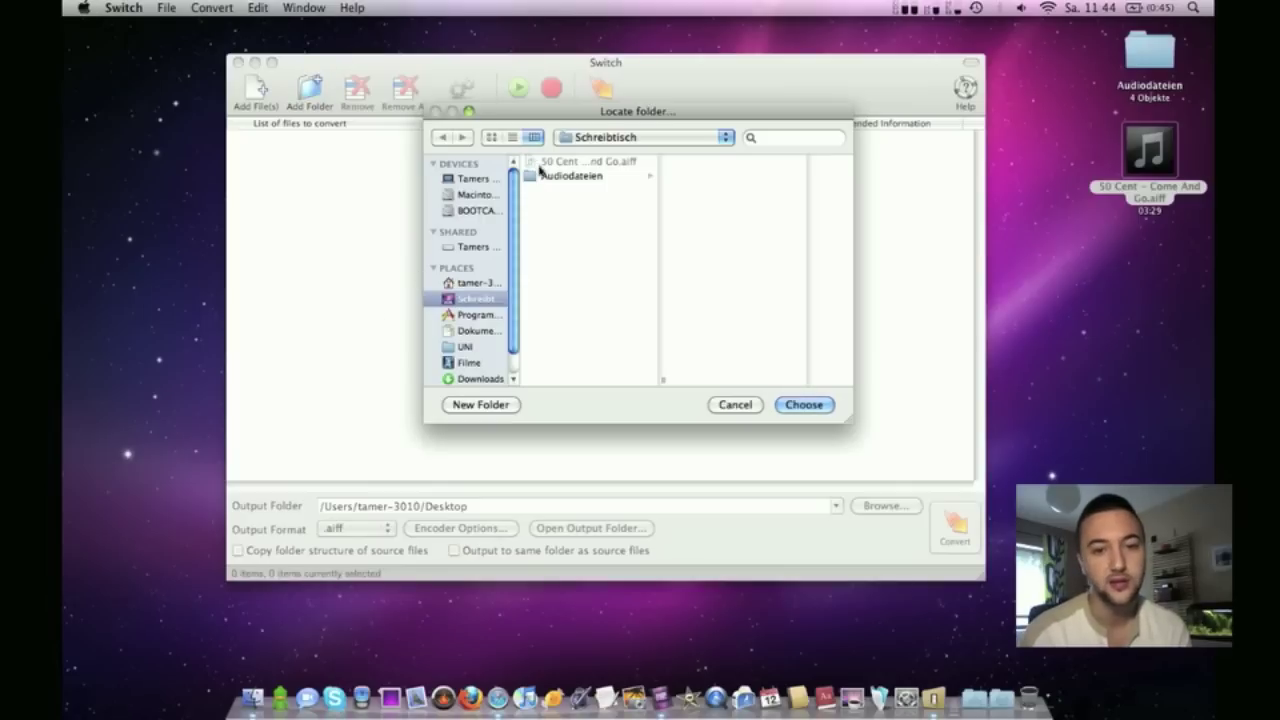
pyautogui.click(551, 178)
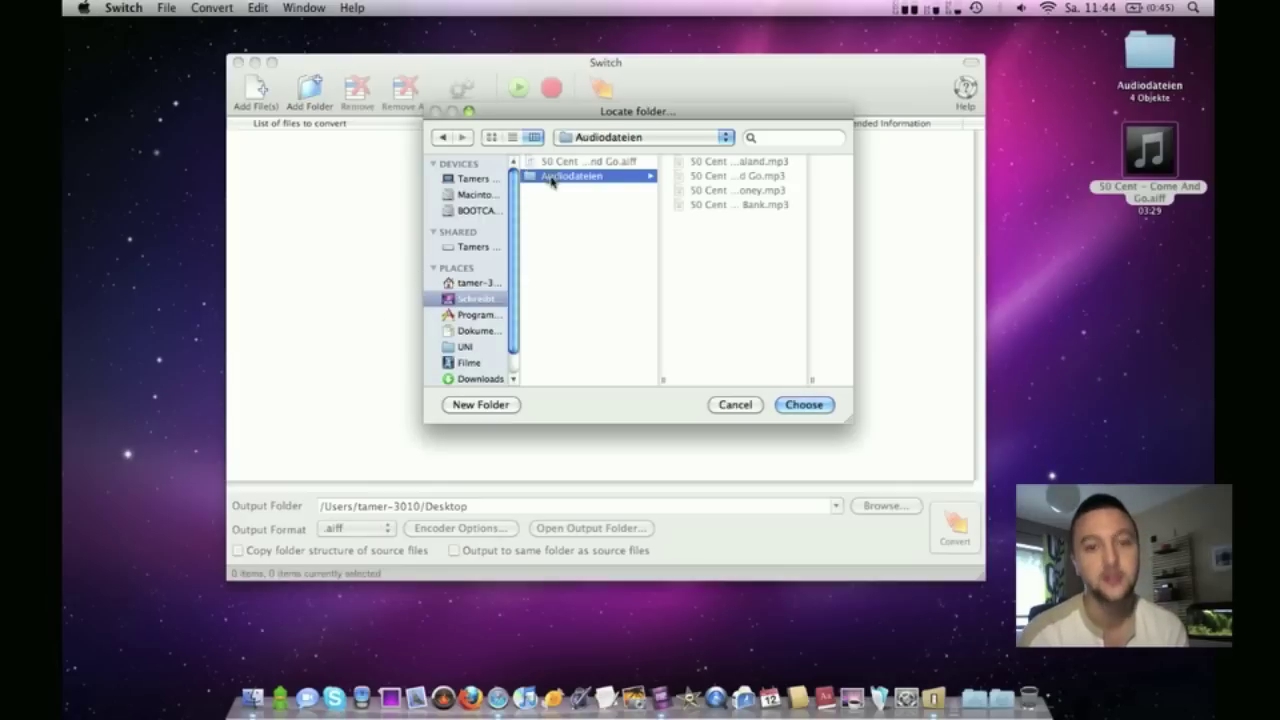
pyautogui.click(802, 406)
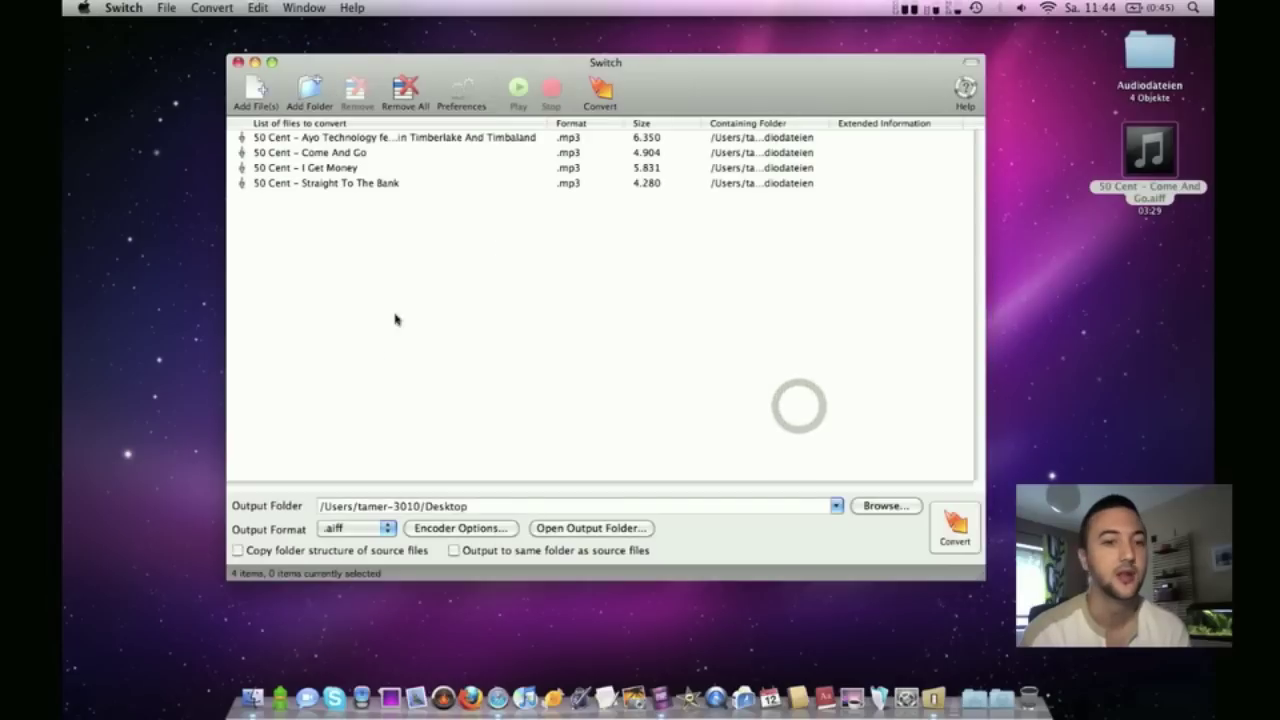
# Start converting all listed songs to .aiff and cancel the running conversion
pyautogui.click(599, 98)
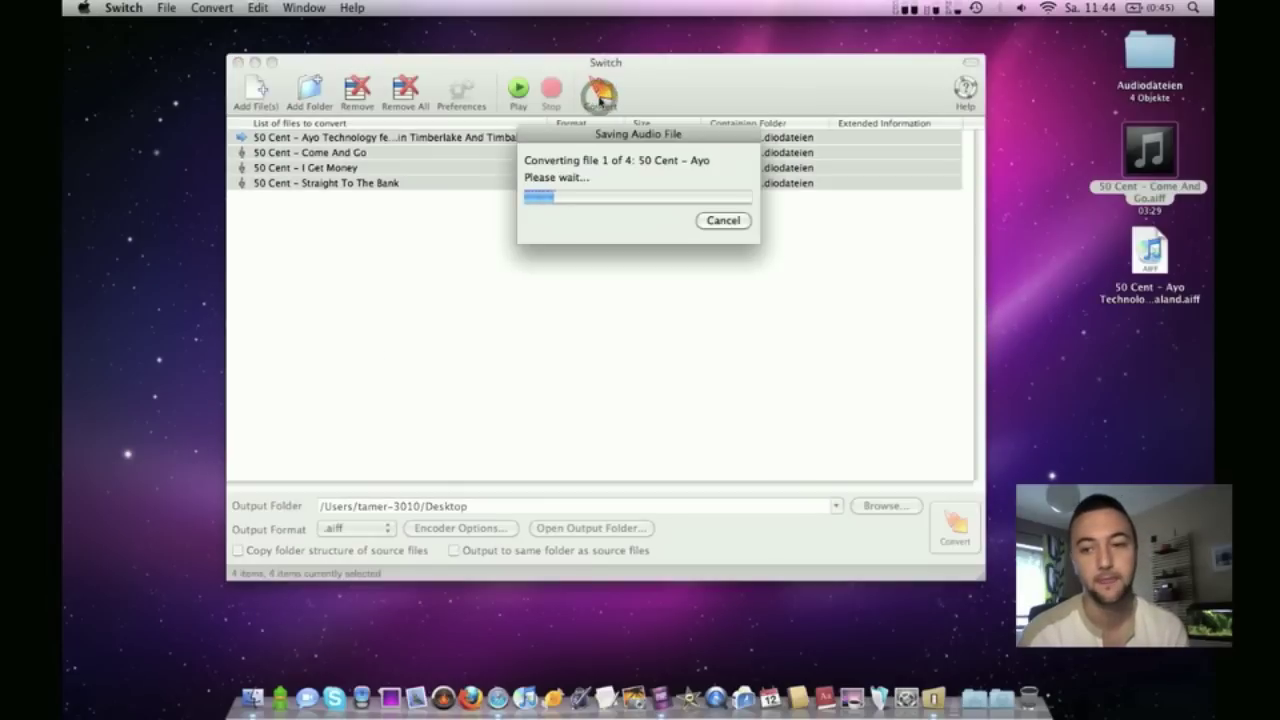
pyautogui.click(722, 221)
pyautogui.click(428, 244)
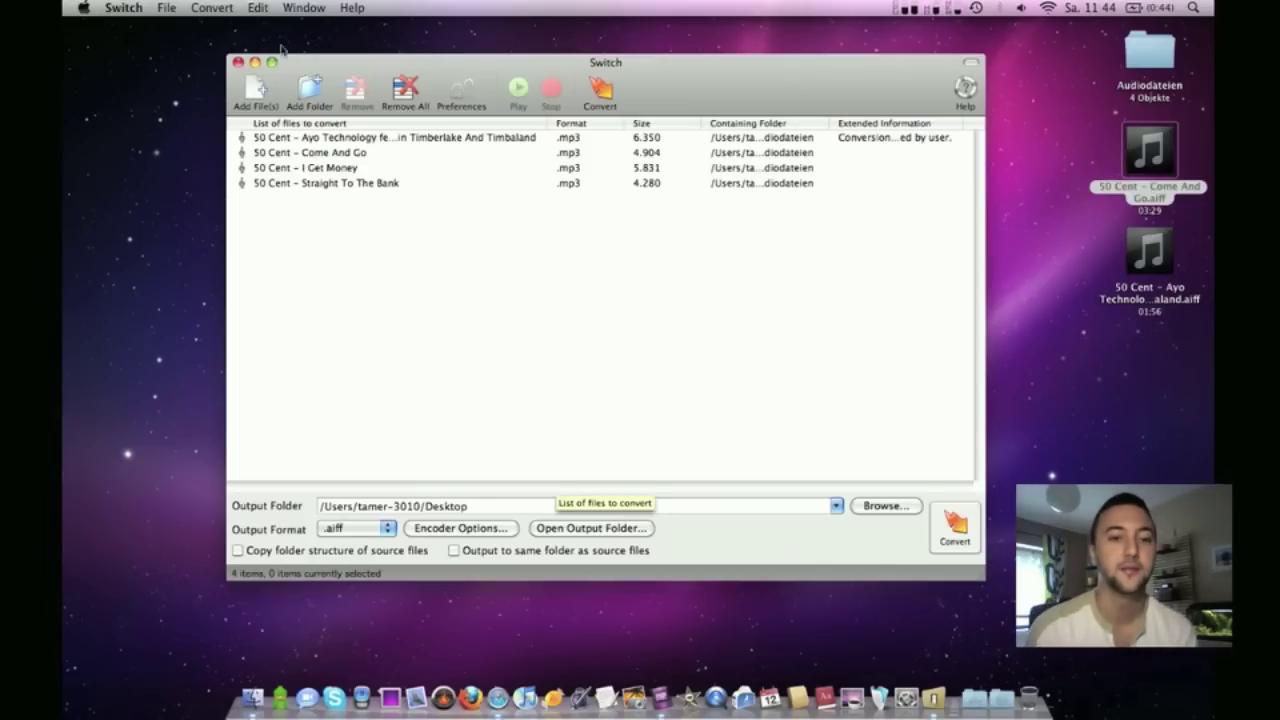
pyautogui.click(459, 303)
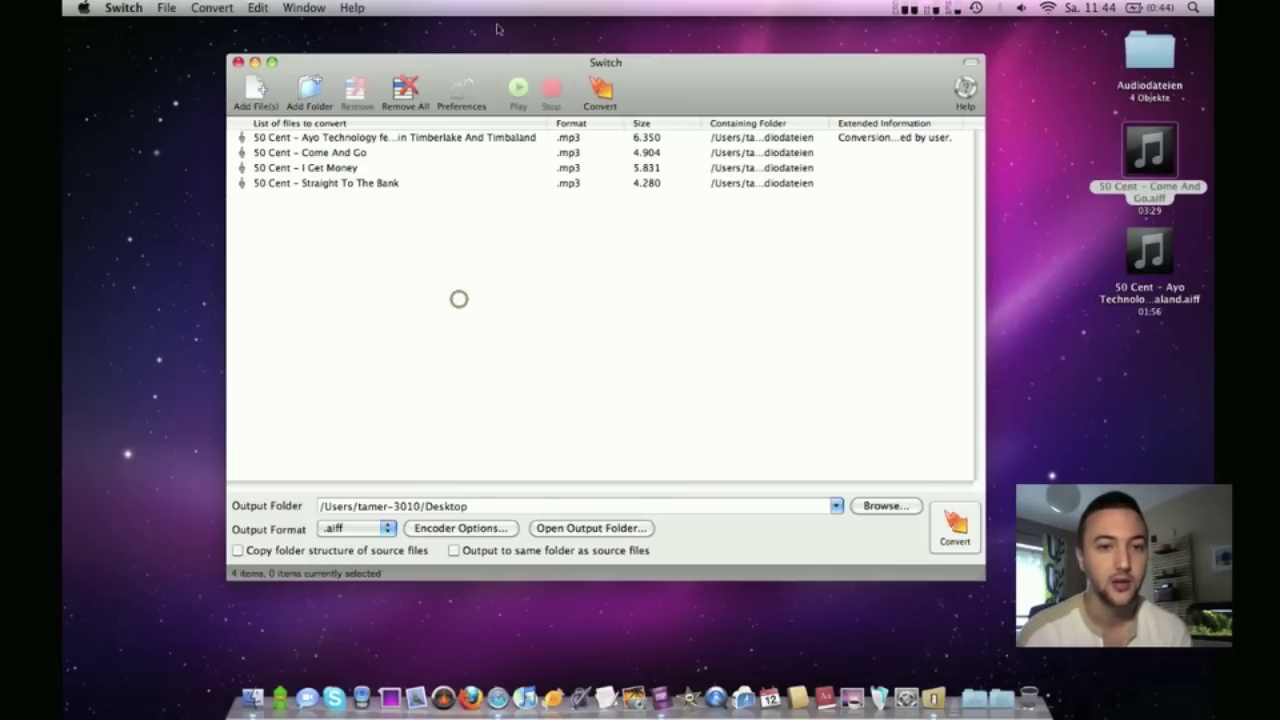
# Examine the Overwrite and Conversions preferences and close them without changes
pyautogui.click(458, 95)
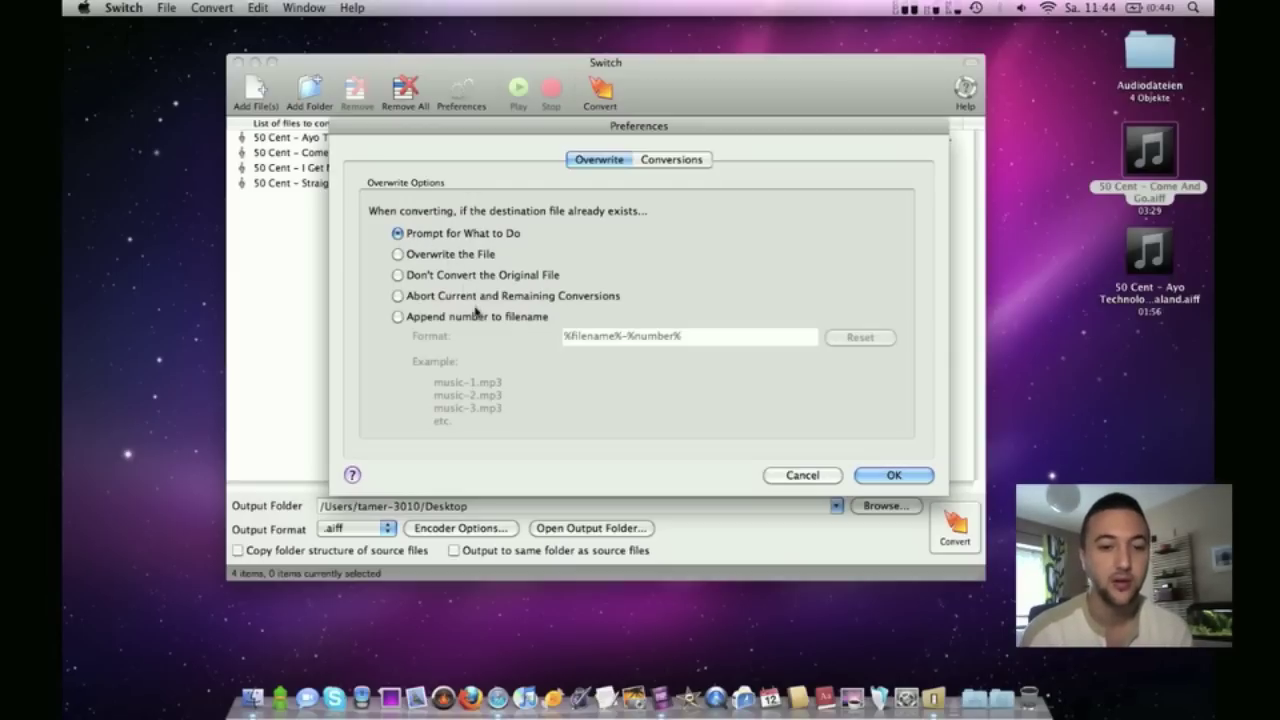
pyautogui.click(668, 162)
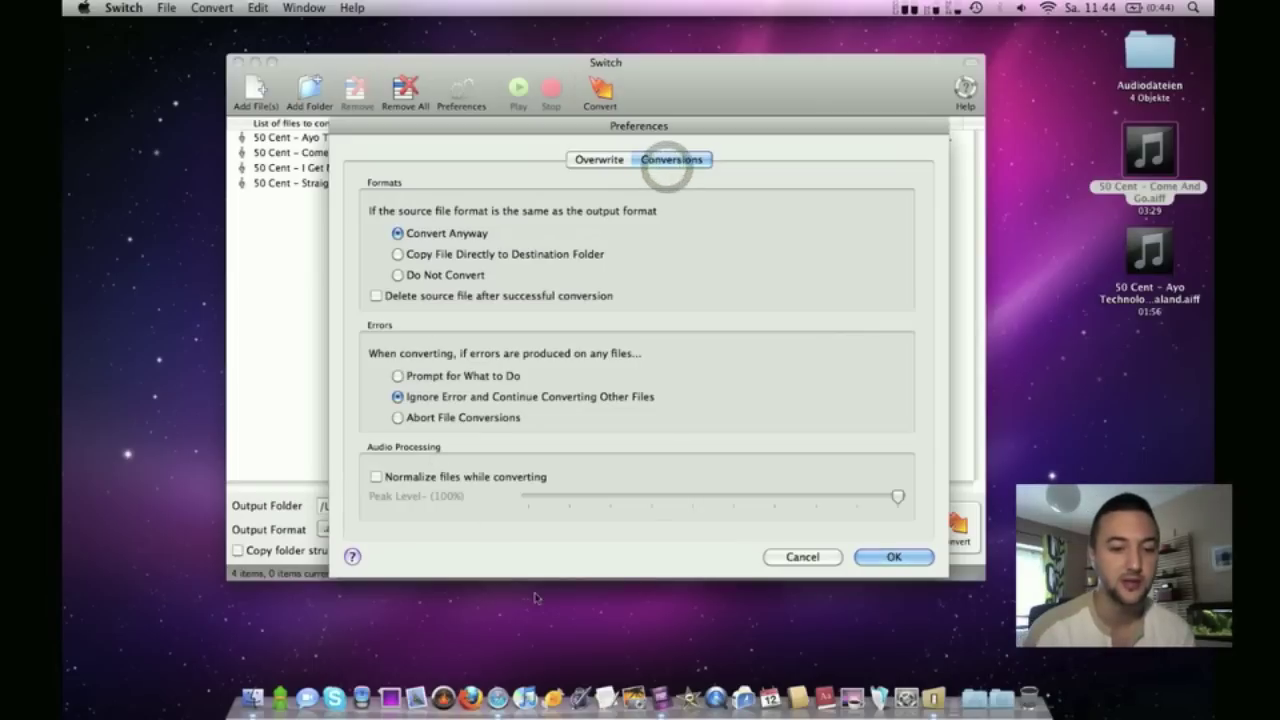
pyautogui.click(789, 558)
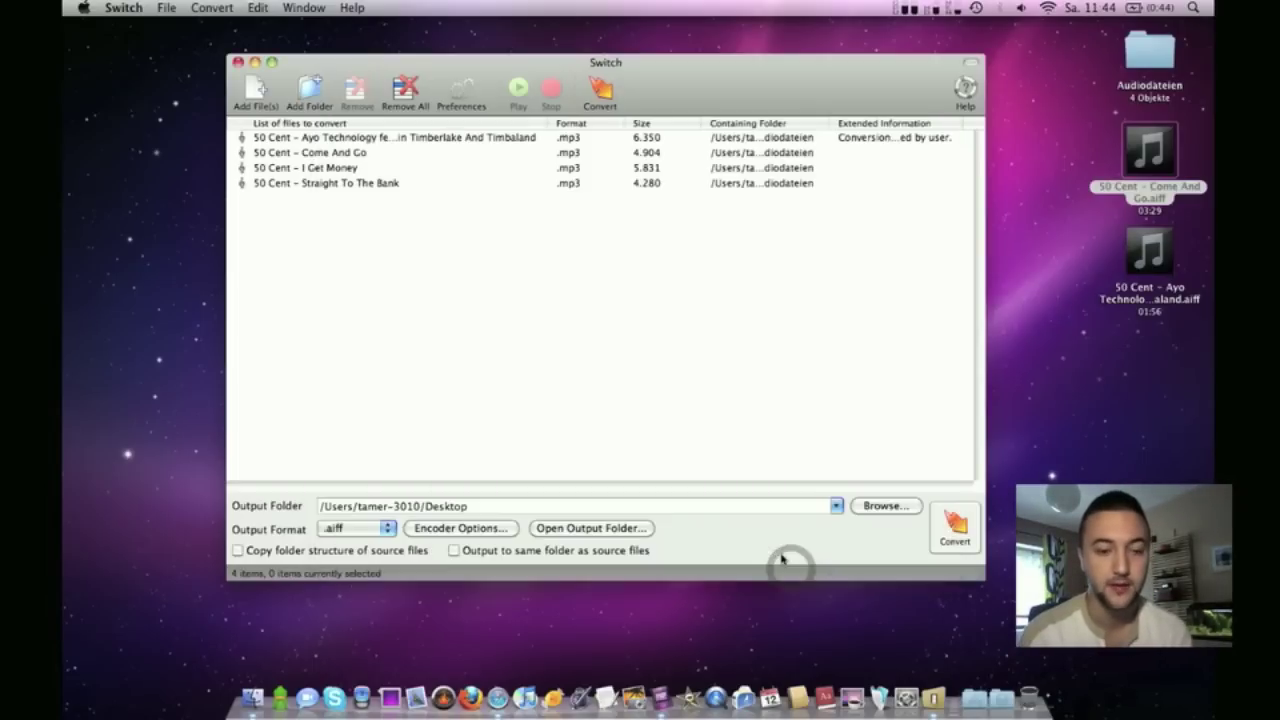
pyautogui.click(503, 399)
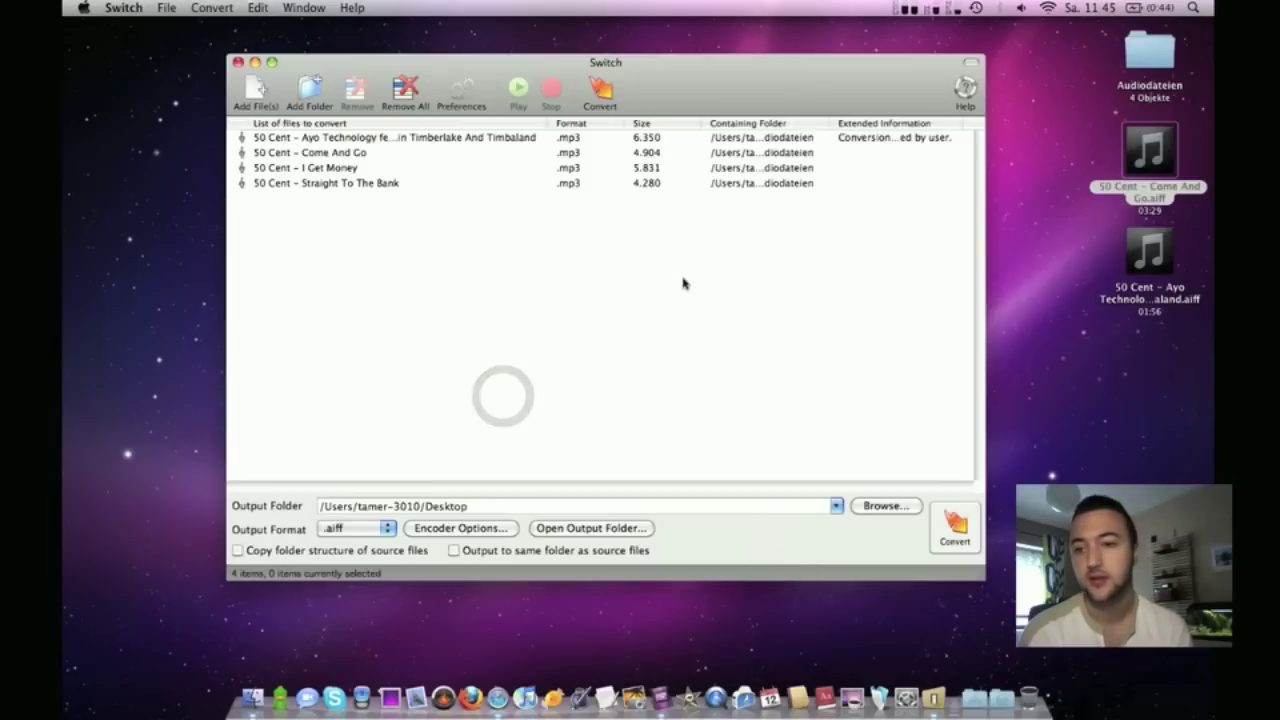
# Move both converted .aiff files on the desktop to the trash
pyautogui.moveTo(1088, 155); pyautogui.dragTo(1175, 271)
pyautogui.press('super+BackSpace')
pyautogui.click(377, 286)
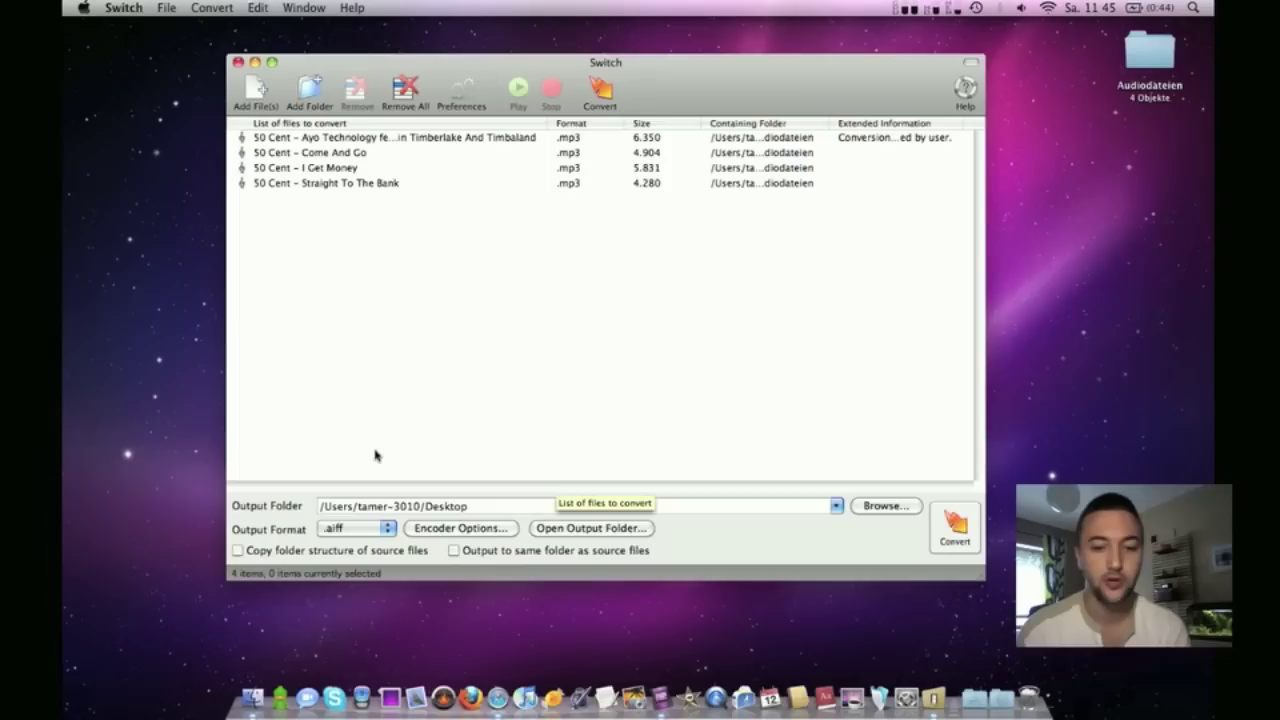
# Review the list of output formats, keeping .aiff selected
pyautogui.click(352, 529)
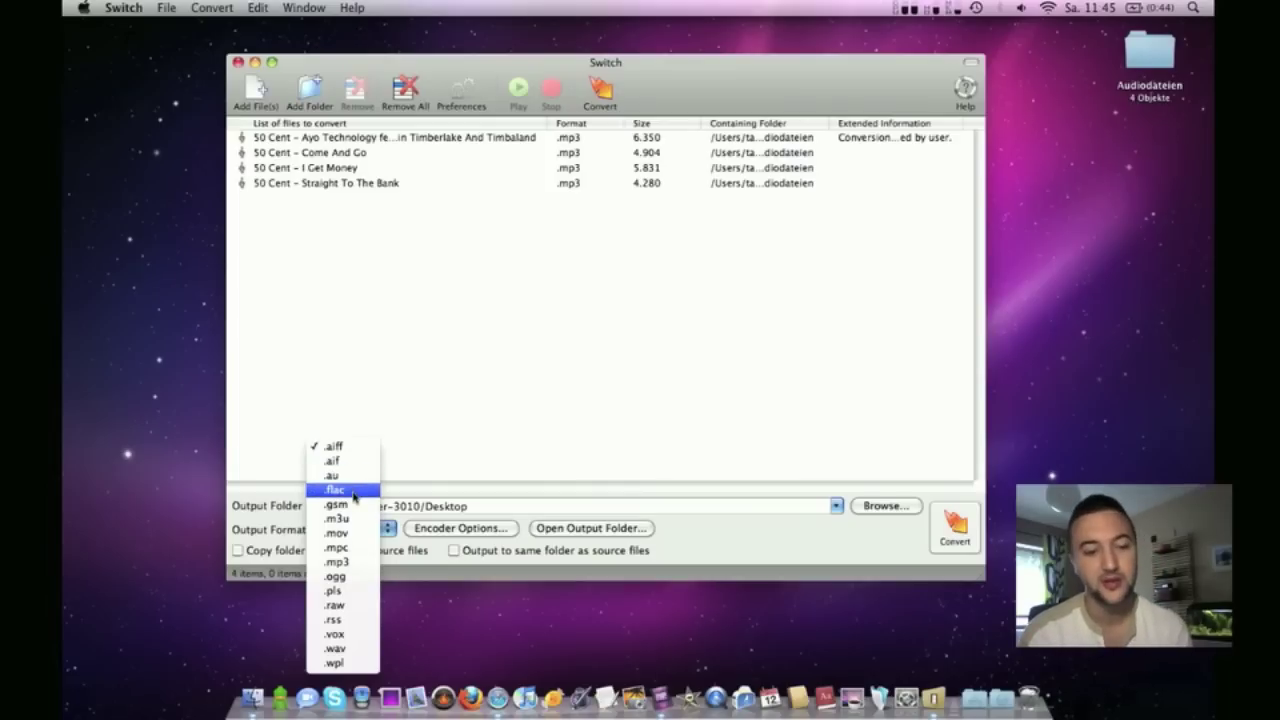
pyautogui.click(330, 491)
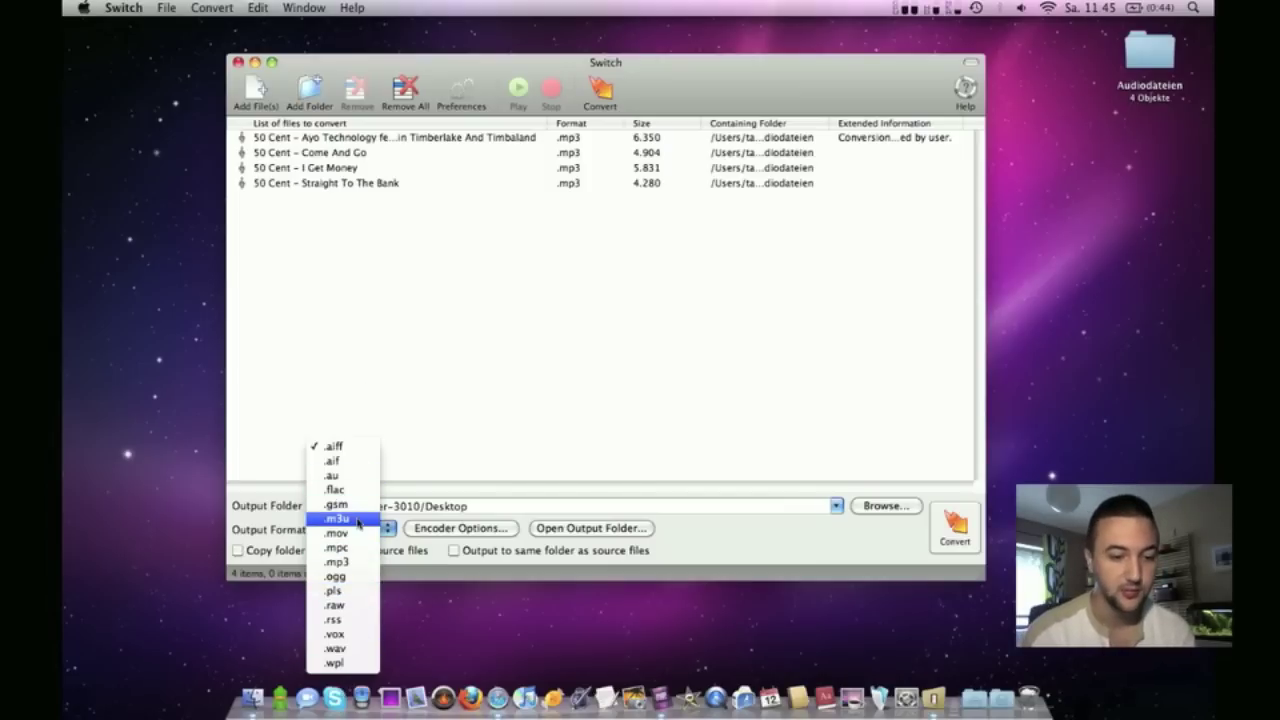
pyautogui.click(494, 386)
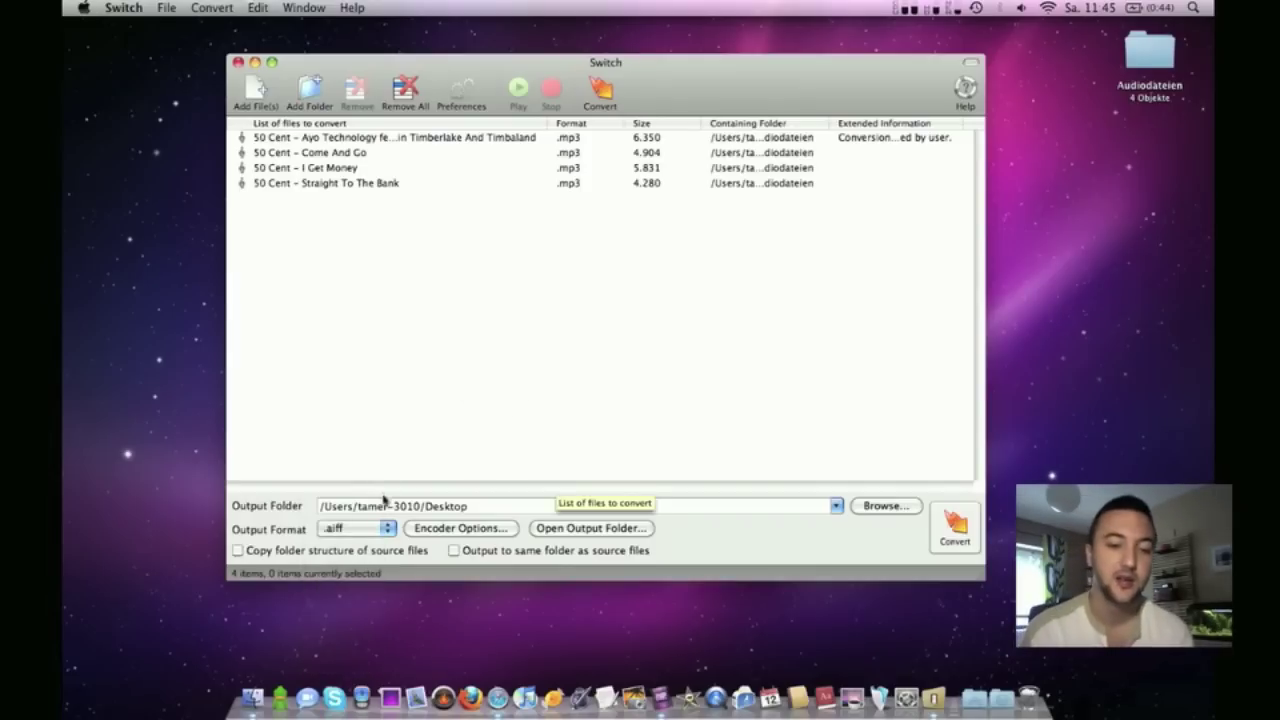
pyautogui.click(388, 534)
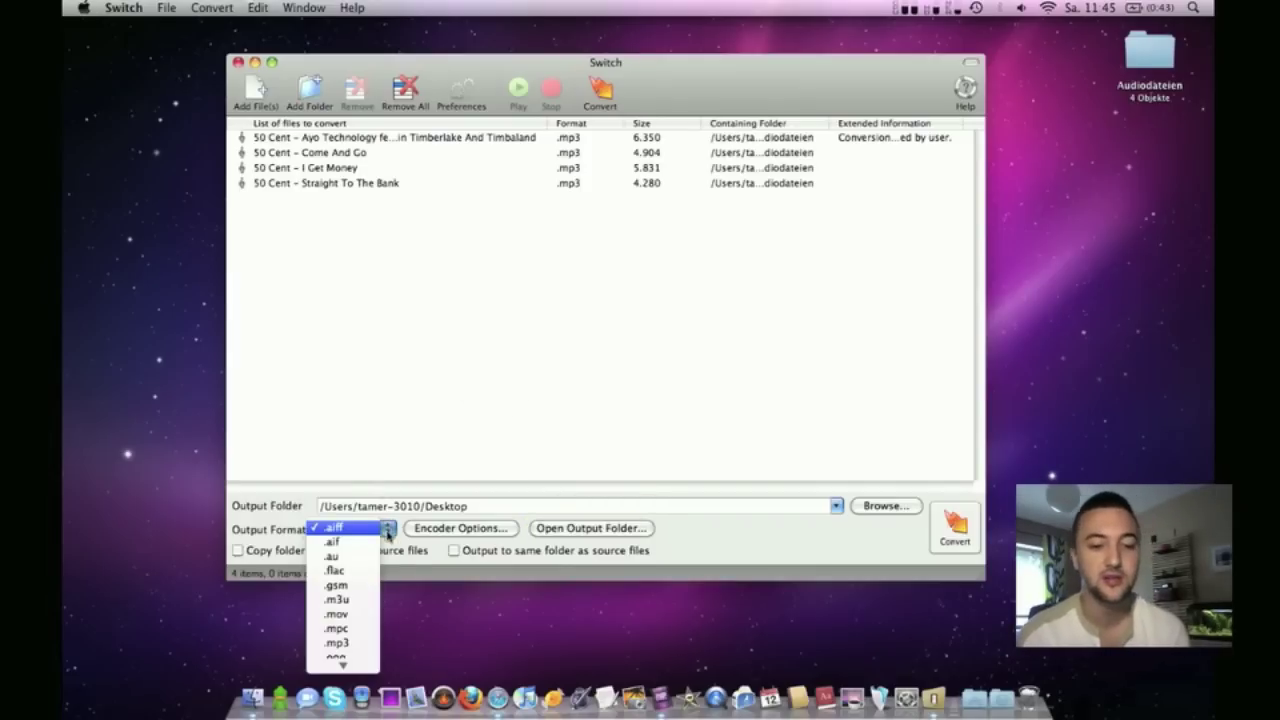
pyautogui.click(384, 529)
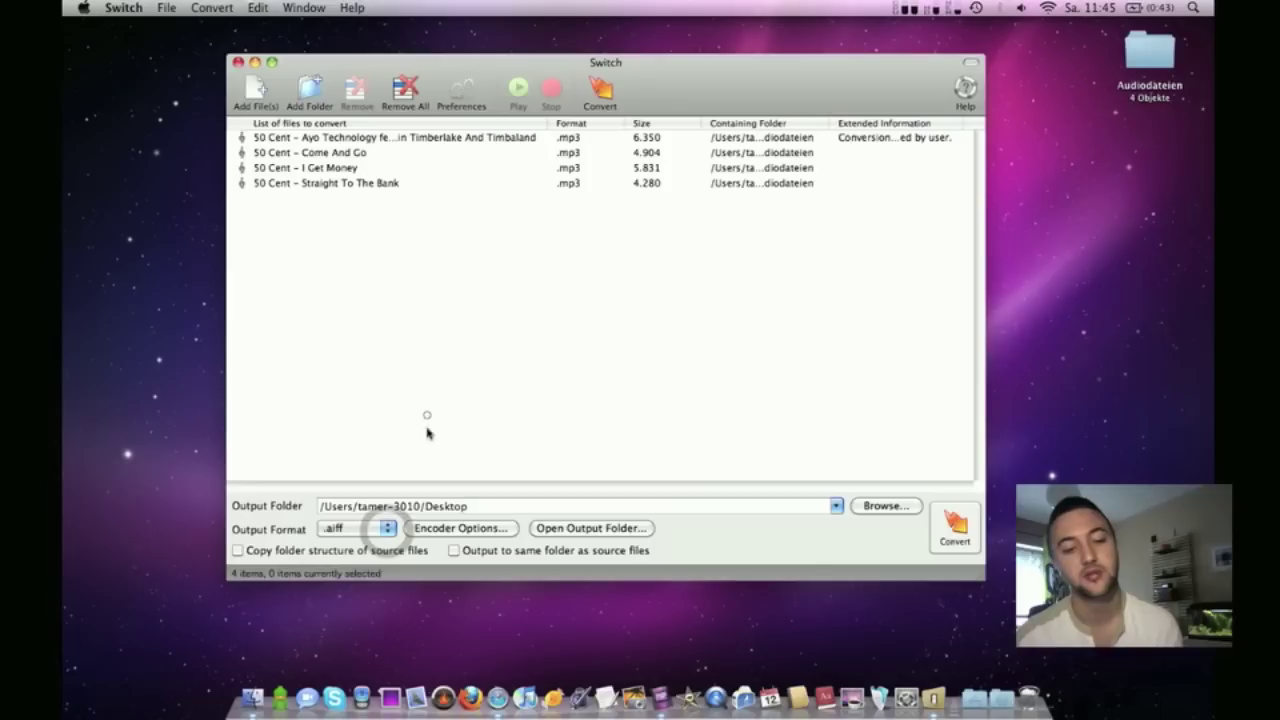
pyautogui.click(384, 528)
pyautogui.click(477, 289)
# Switch to Safari, check the discount price of the Switch Plus Edition on the NCH Software purchase page, and close that window
pyautogui.press('F9')
pyautogui.click(631, 540)
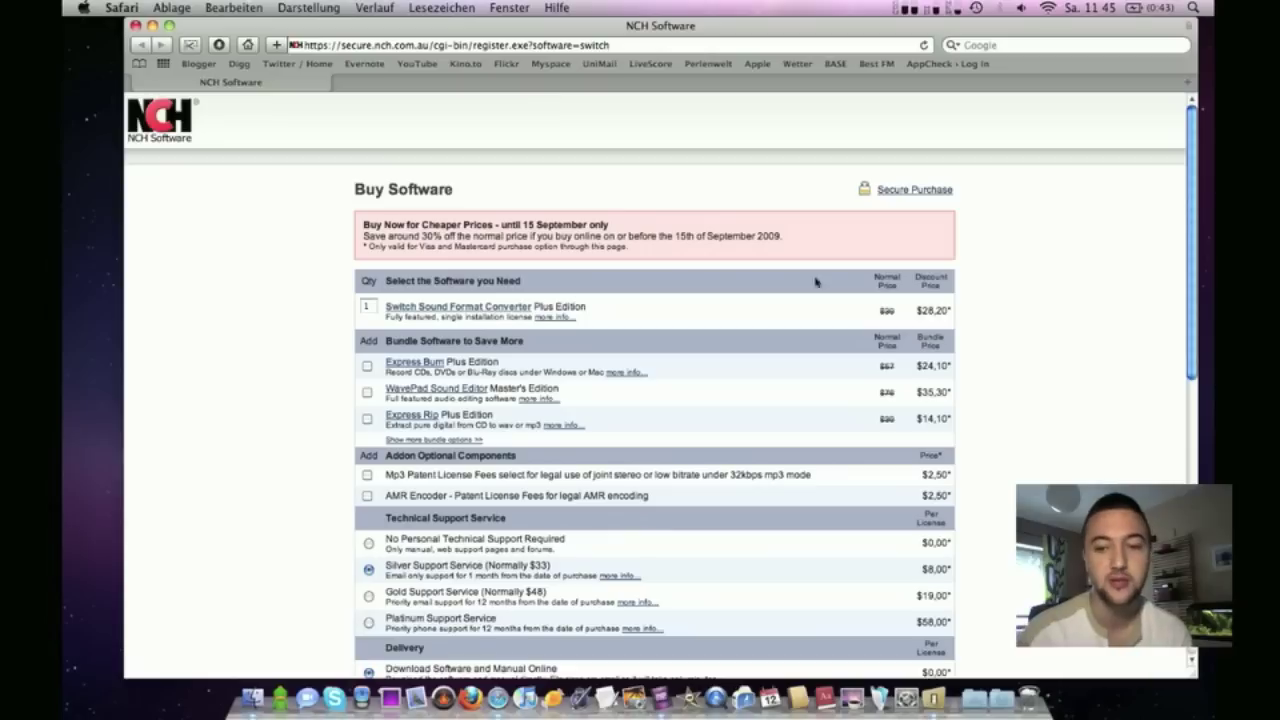
pyautogui.click(921, 311)
pyautogui.click(633, 280)
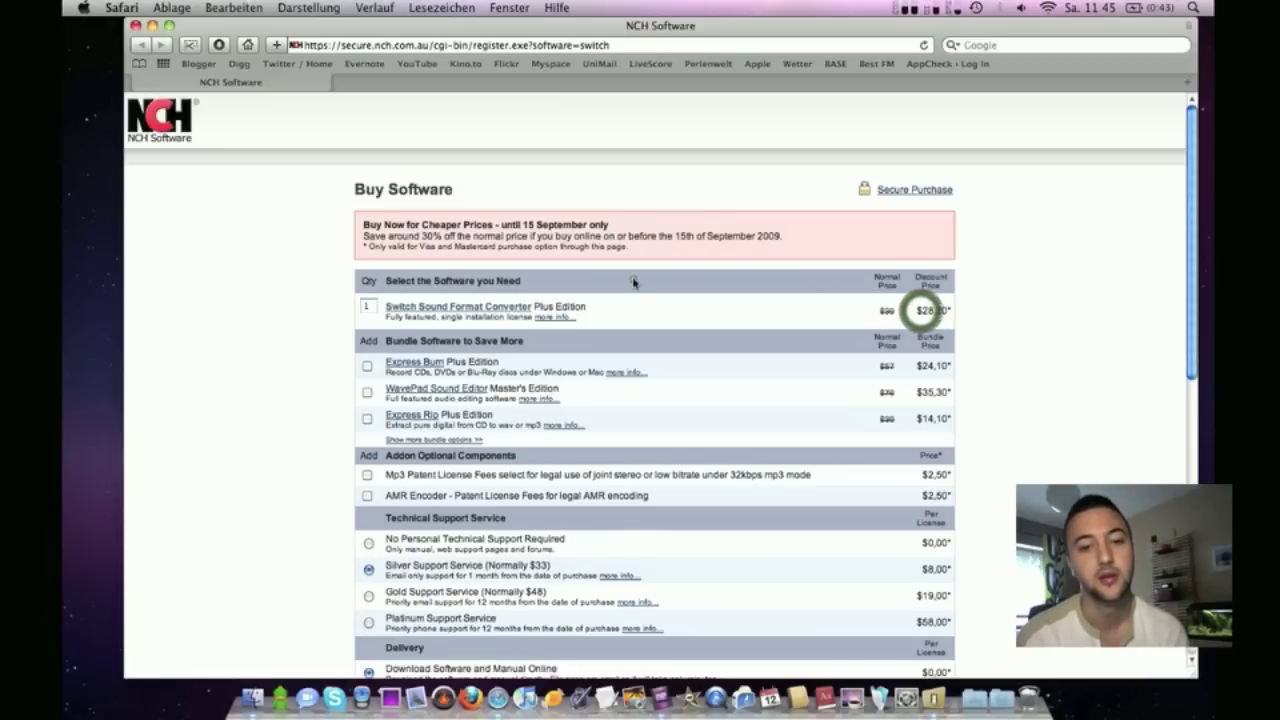
pyautogui.click(270, 295)
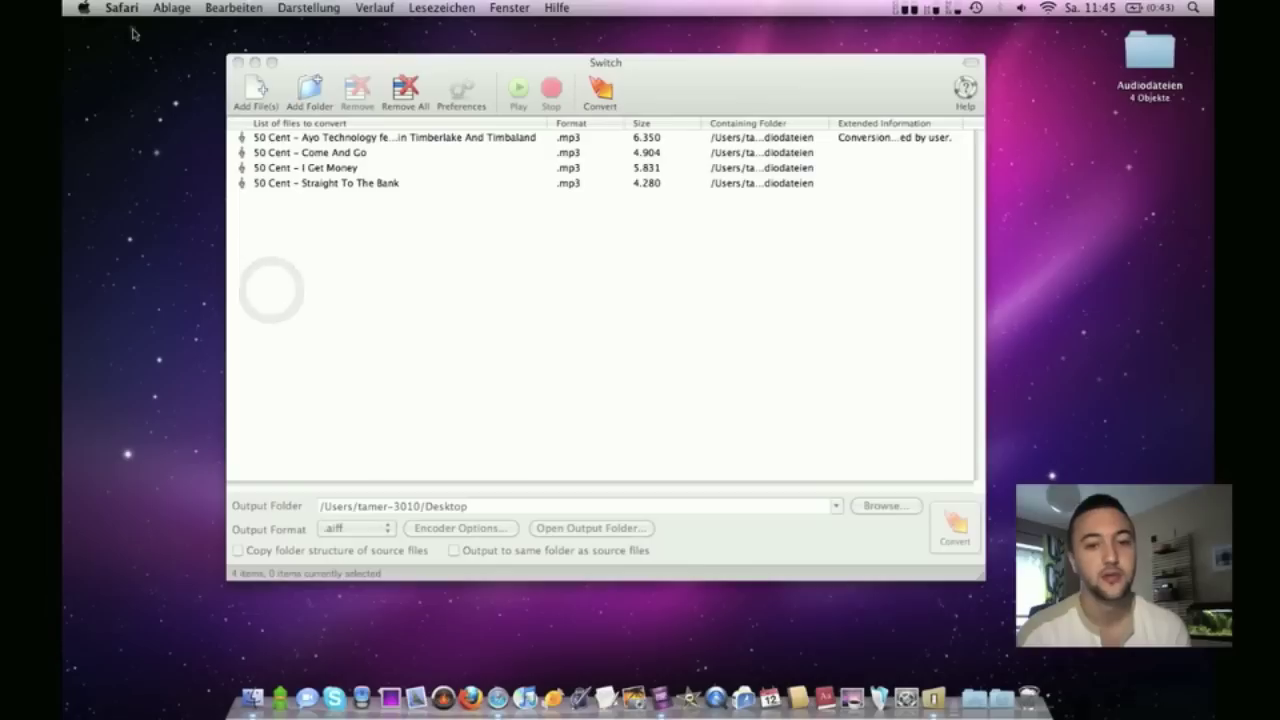
# Return to Switch and look through the available output formats, leaving .aiff selected
pyautogui.click(297, 443)
pyautogui.click(345, 527)
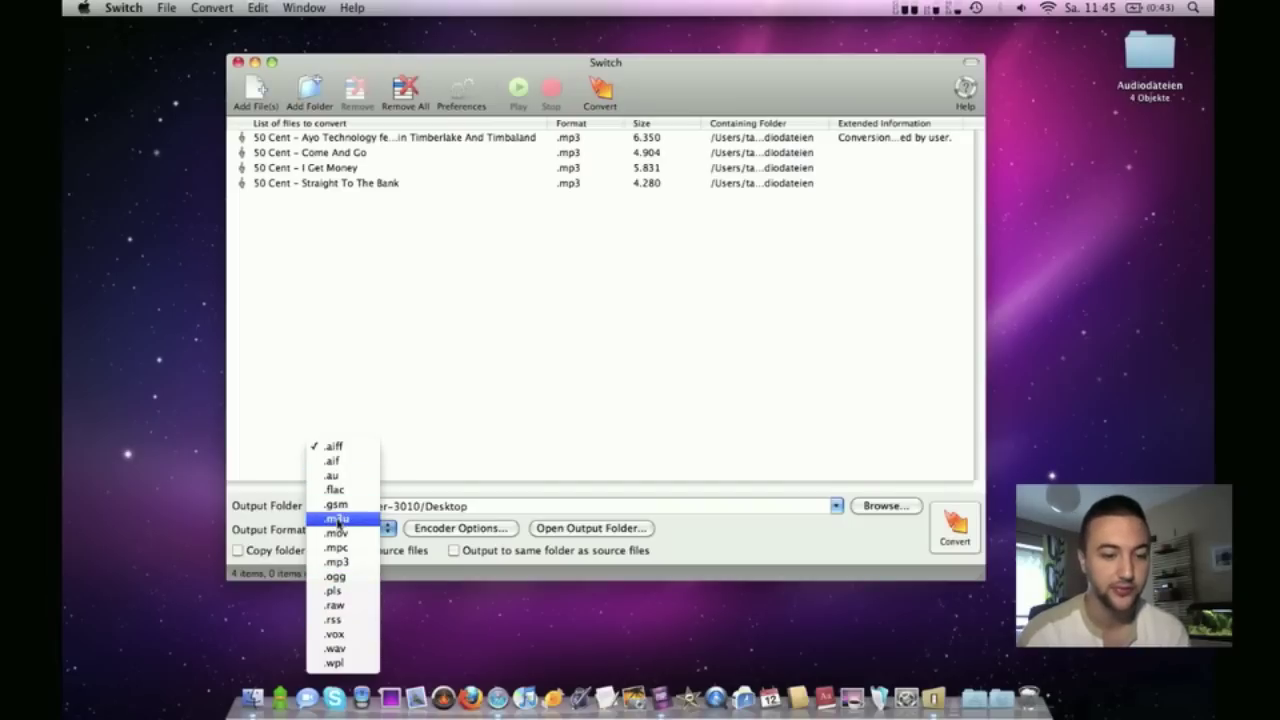
pyautogui.click(561, 252)
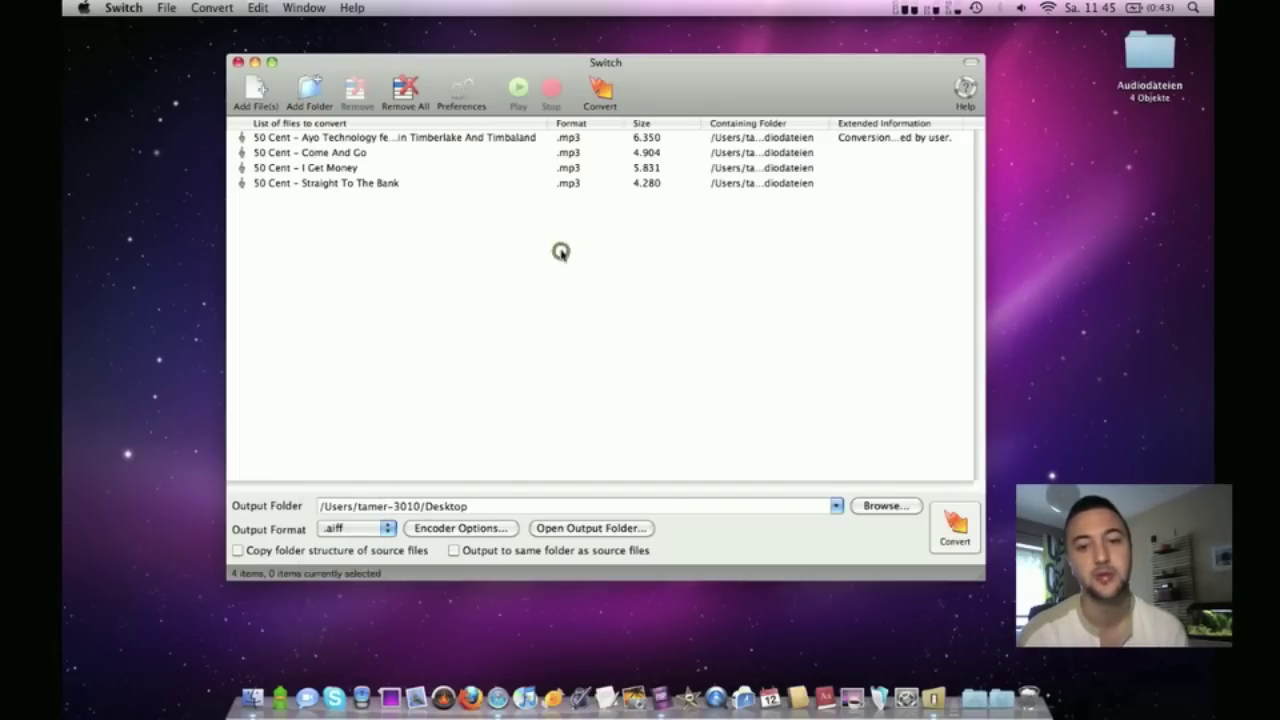
pyautogui.moveTo(692, 106); pyautogui.dragTo(718, 90)
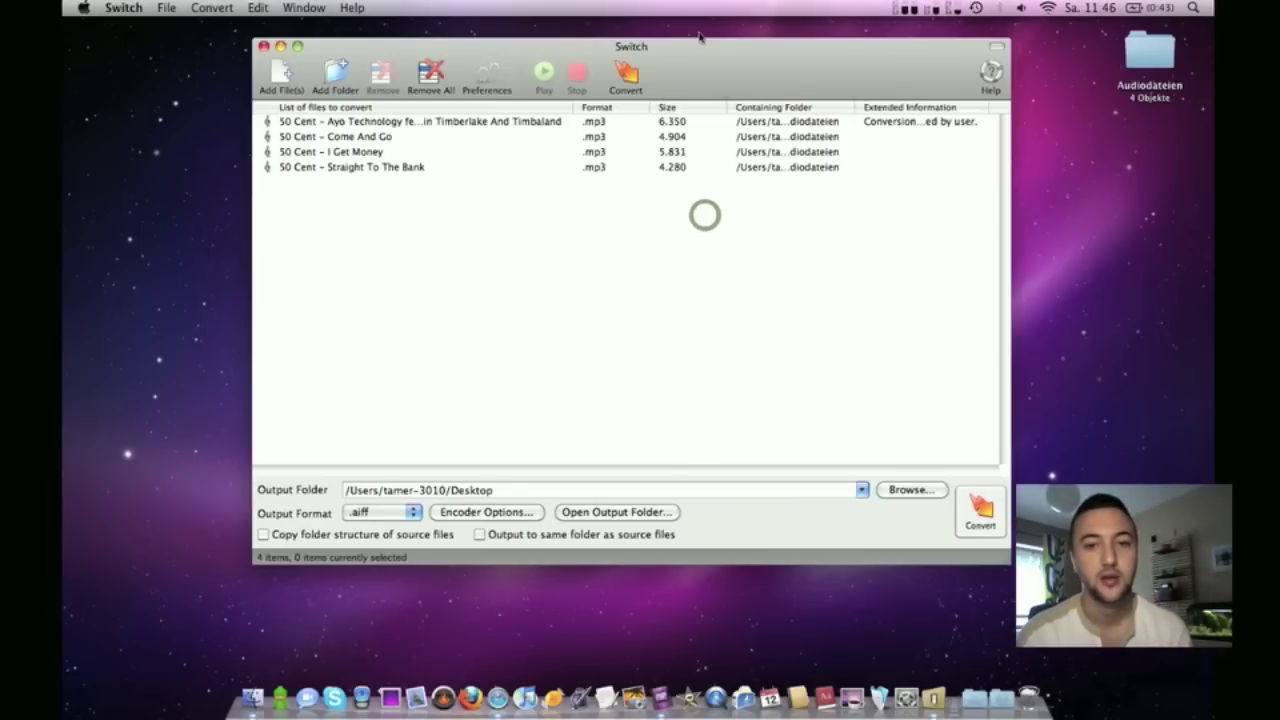
pyautogui.moveTo(738, 76); pyautogui.dragTo(659, 99)
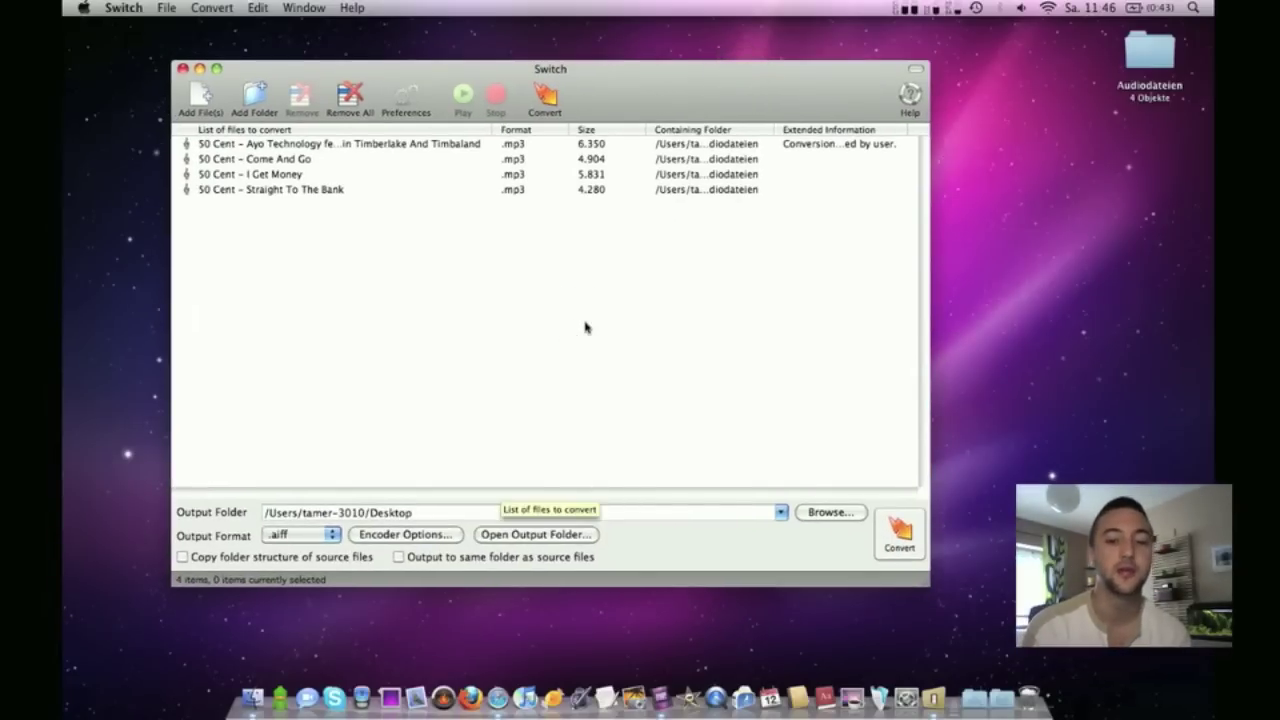
pyautogui.click(429, 300)
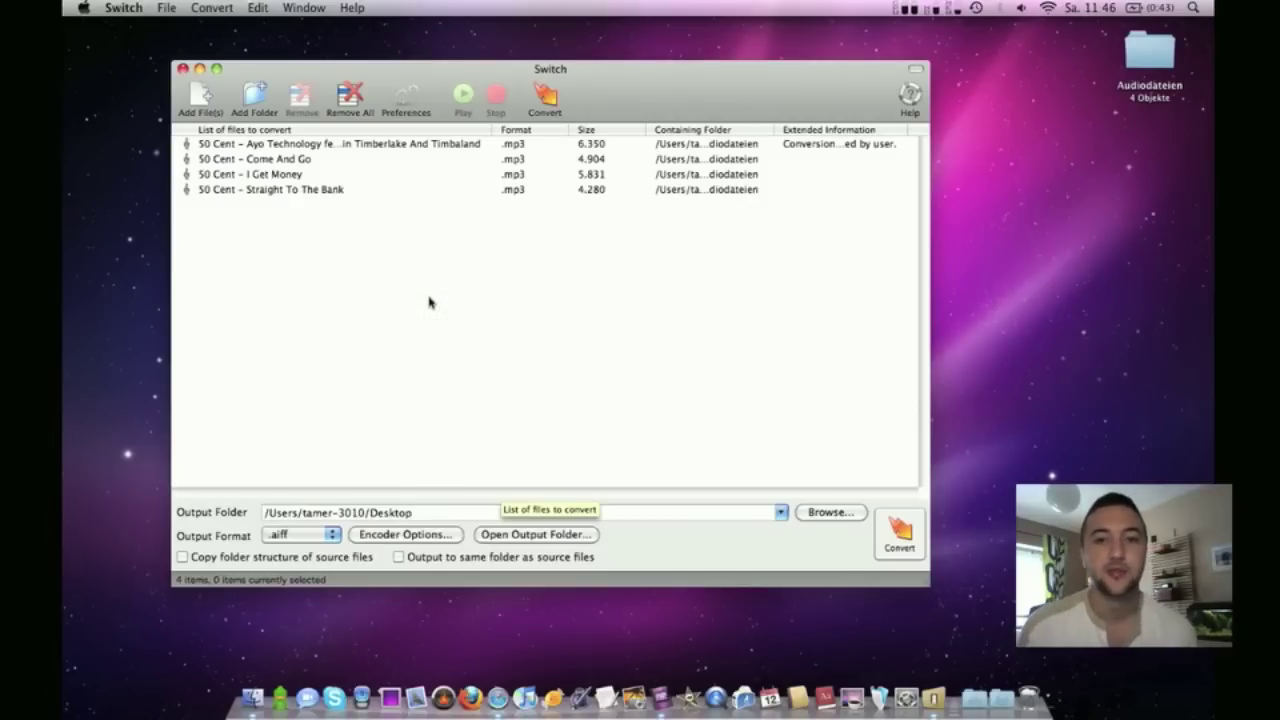
pyautogui.click(499, 253)
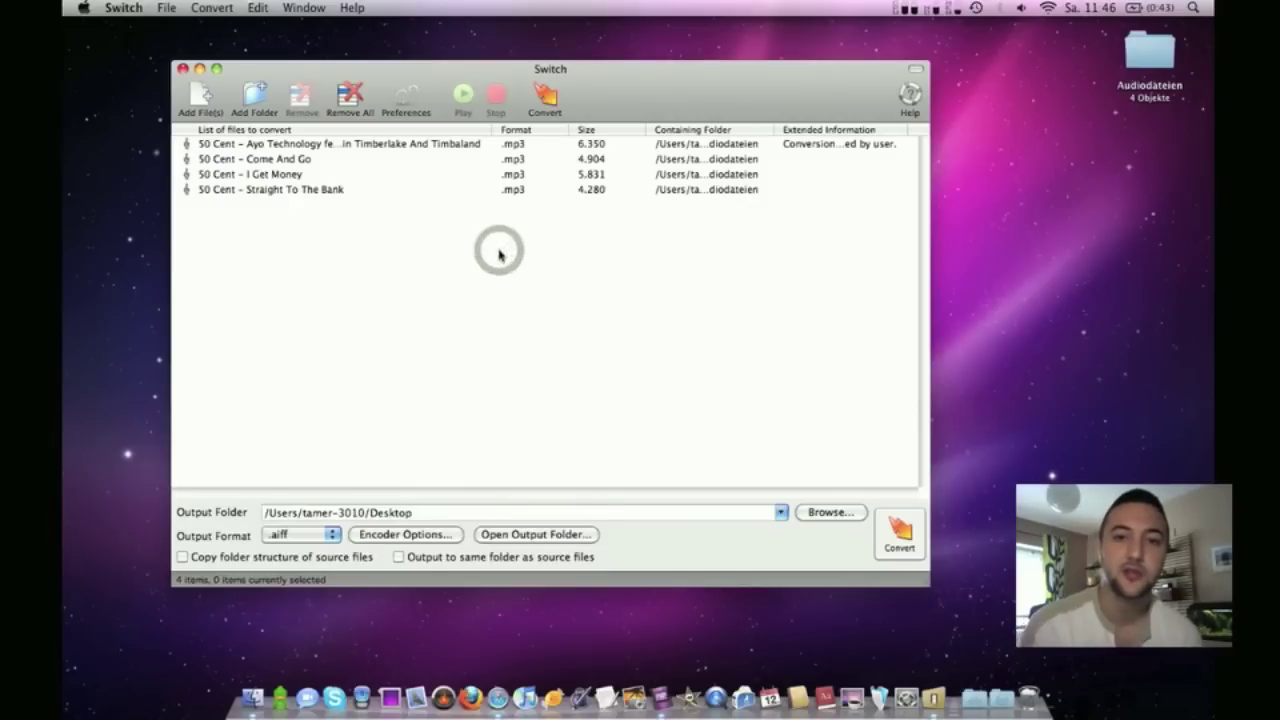